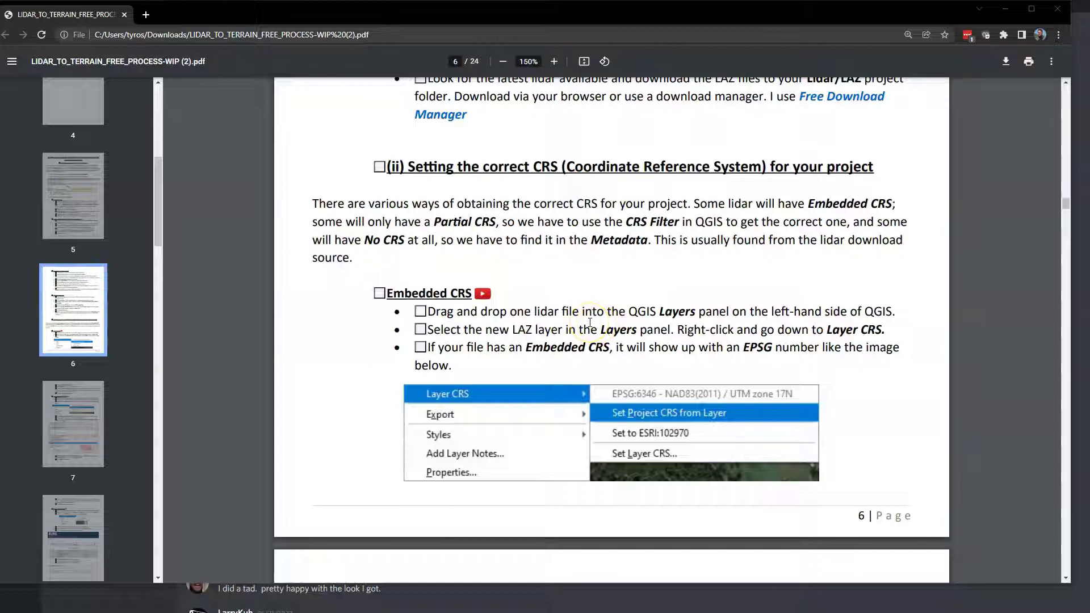
Read the PDF's Partial CRS and No CRS pages 7–8 with the USGS screenshot, returning to page 7.
scroll(590, 322, "down", 4)
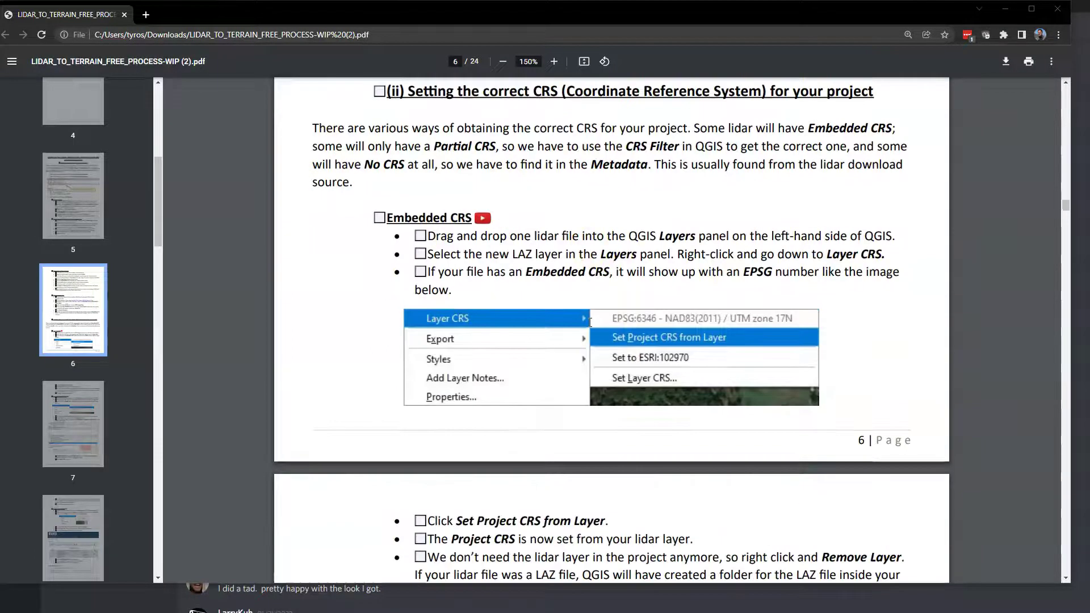
scroll(590, 322, "down", 4)
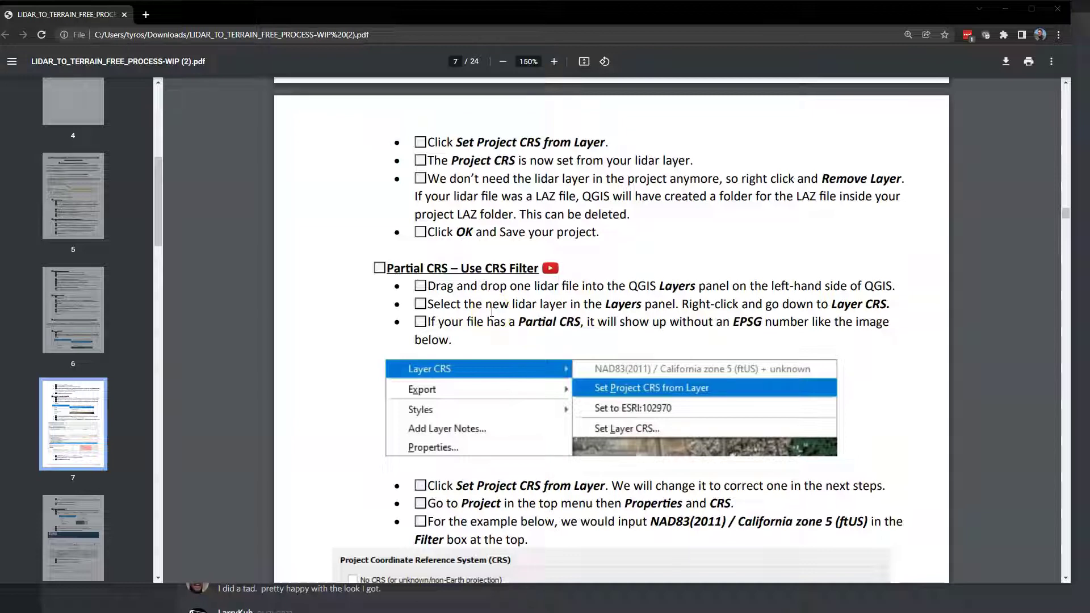
scroll(565, 330, "down", 7)
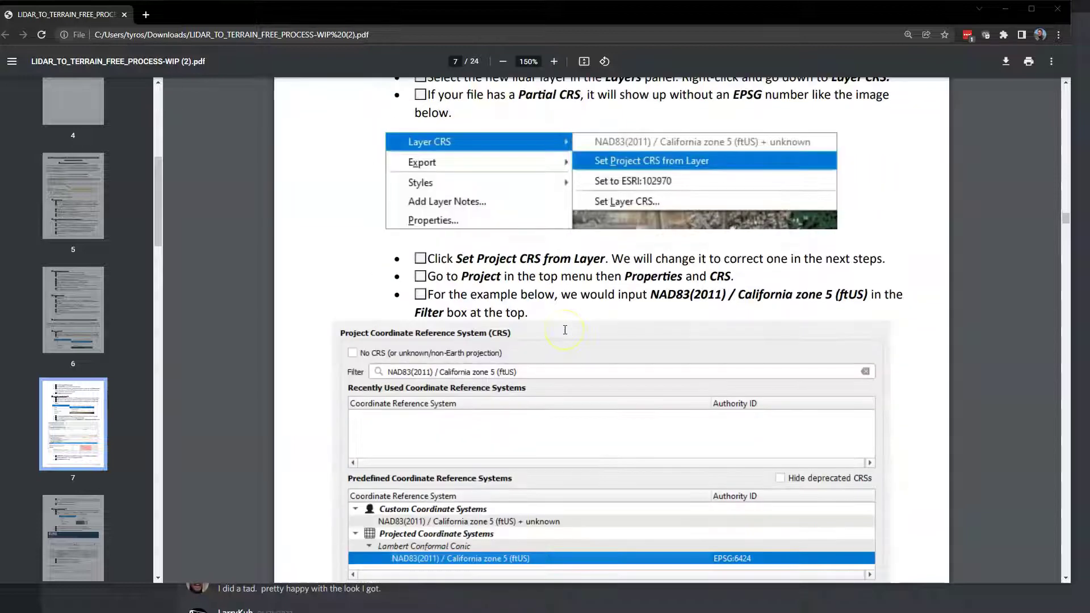
scroll(565, 330, "down", 8)
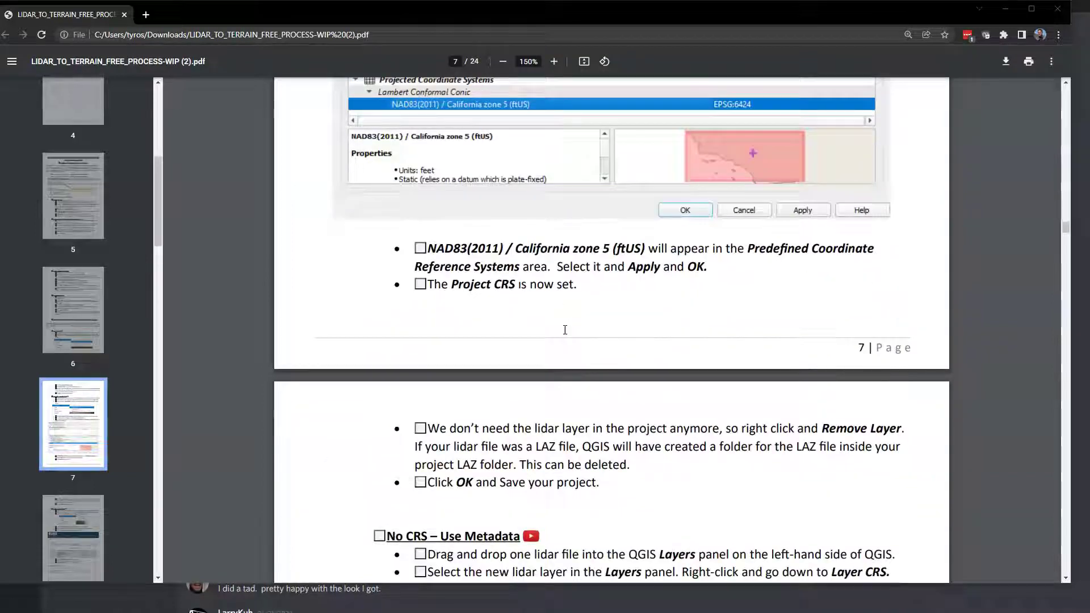
scroll(565, 330, "down", 3)
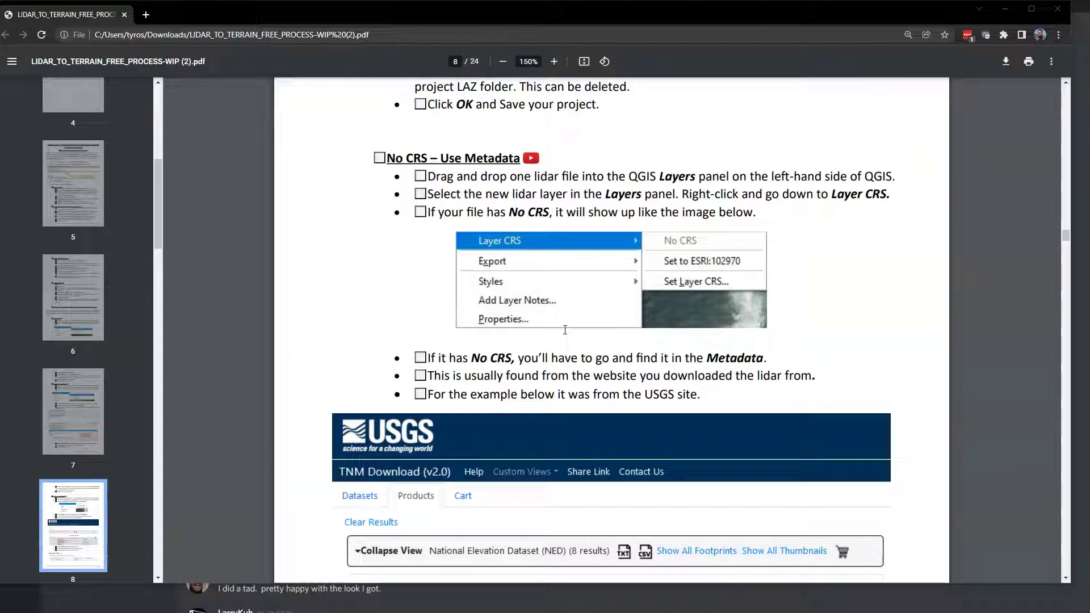
scroll(565, 330, "down", 2)
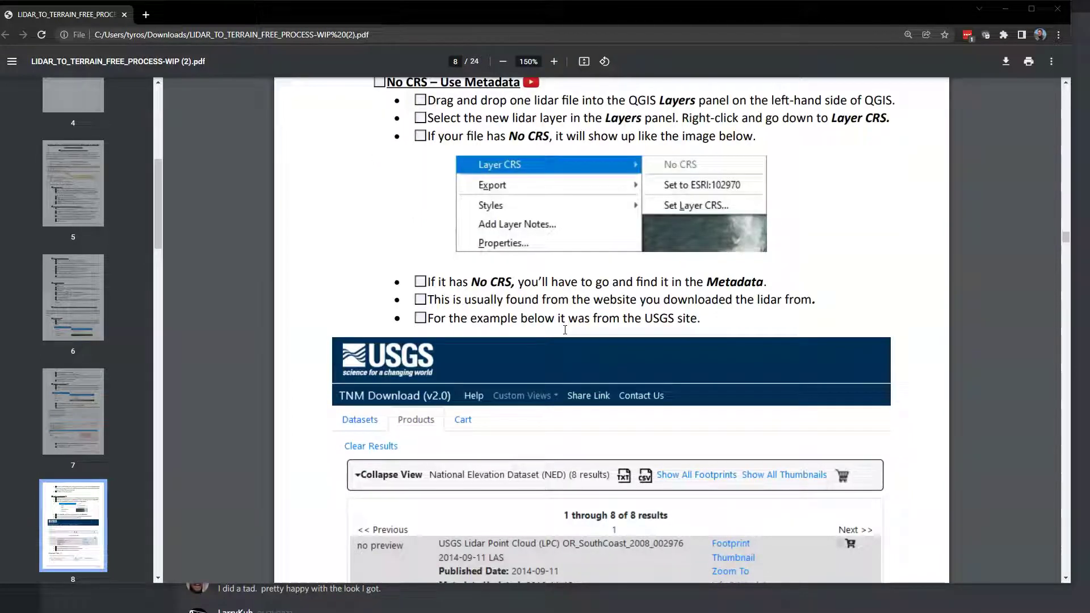
scroll(565, 330, "down", 4)
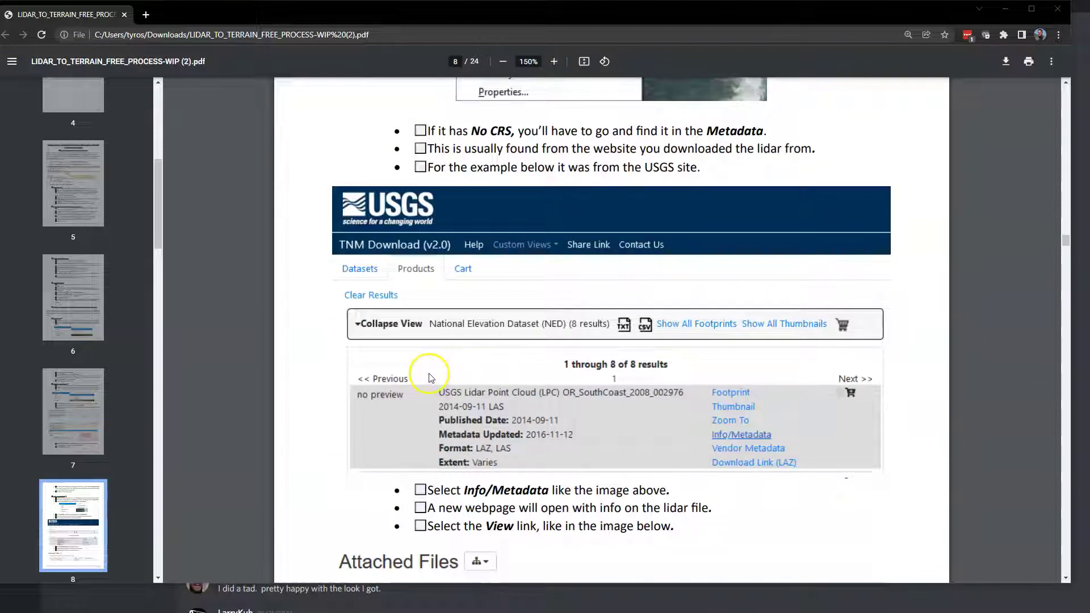
scroll(431, 378, "up", 20)
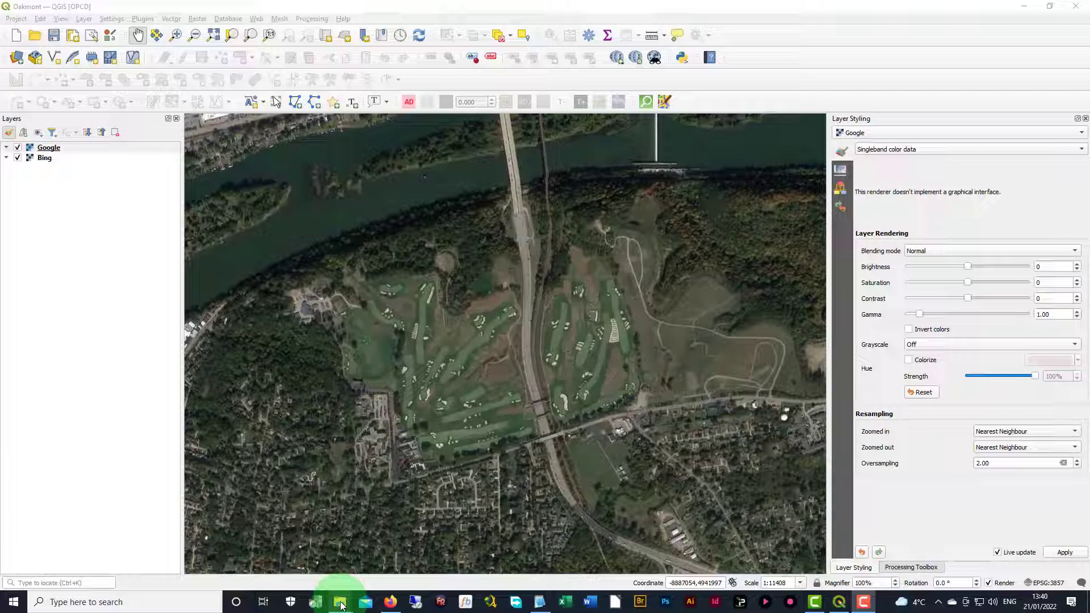
Add USGS_LPC_PA_WesternPA_2019_D20_17TNE597483.laz from the LAZ folder to the QGIS Layers panel.
mouse_move(341, 605)
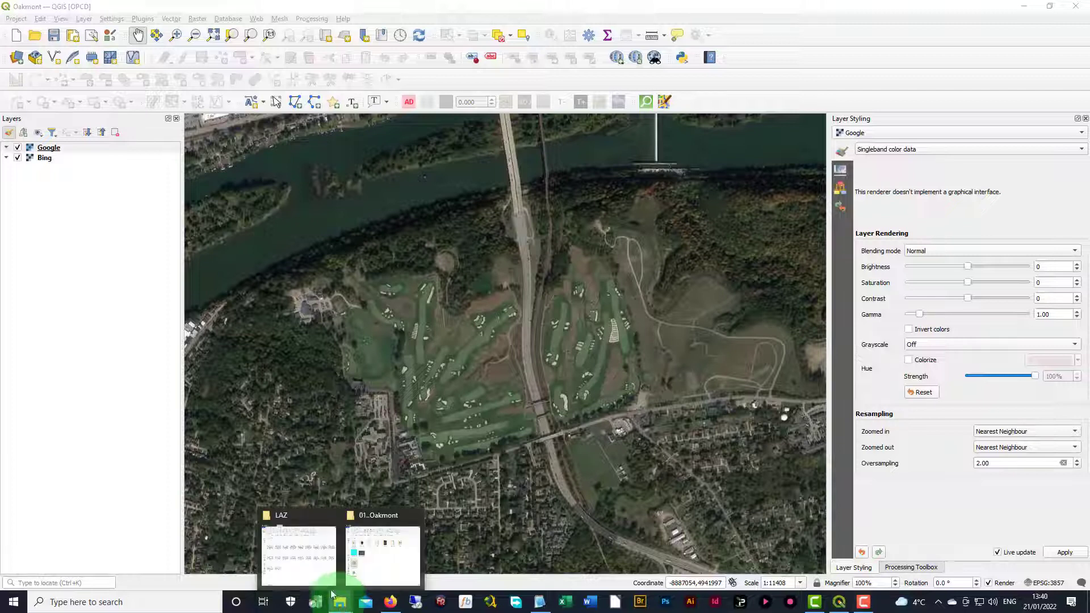
left_click(322, 571)
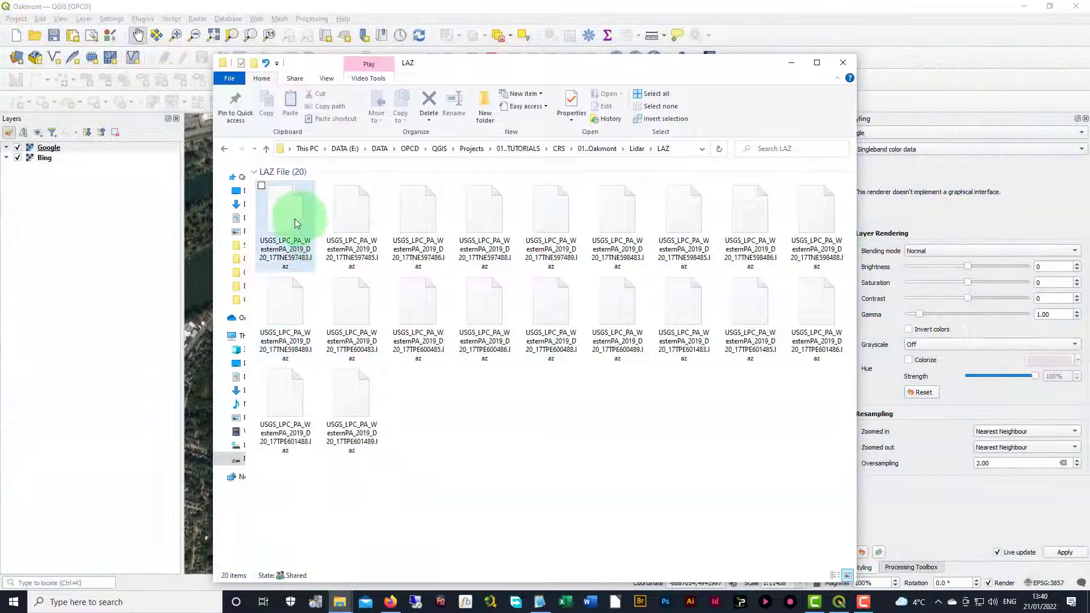
left_click_drag(286, 216, 81, 250)
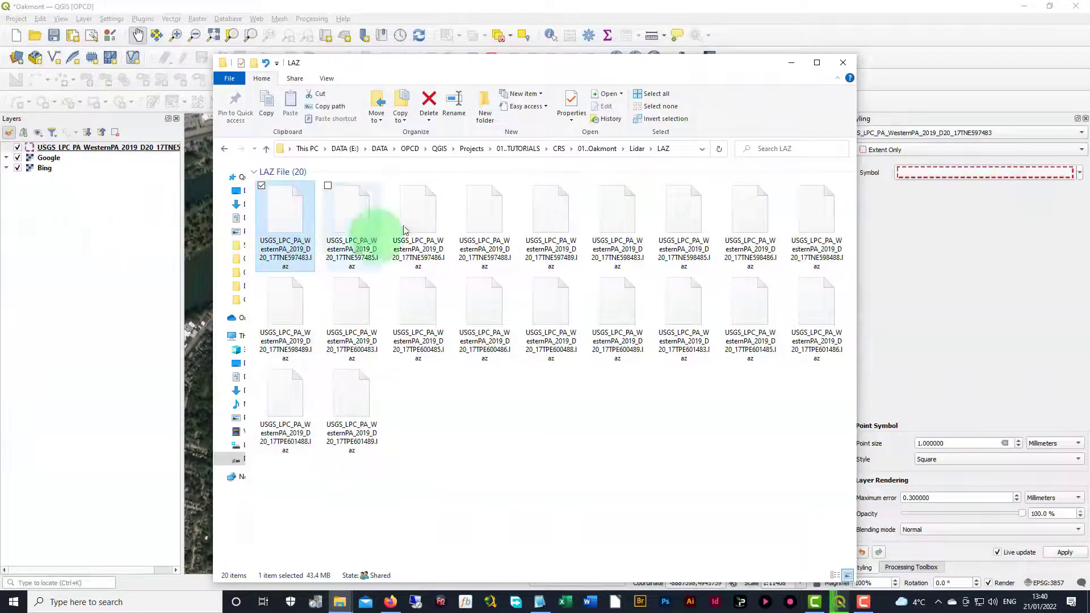
left_click(793, 64)
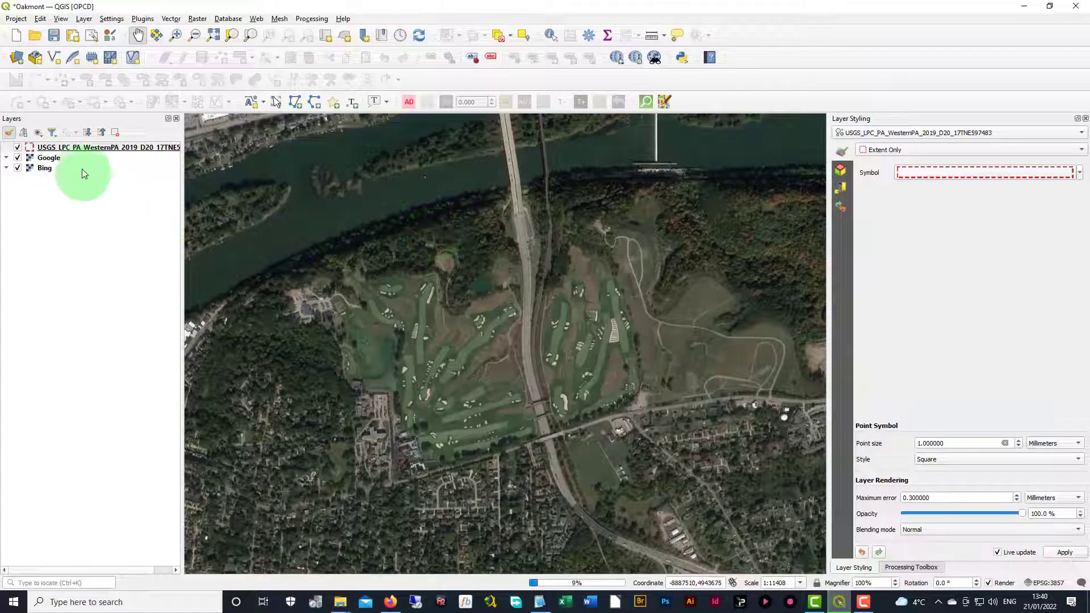
Set the Oakmont project CRS from the LAZ layer: EPSG:6346, NAD83(2011) / UTM zone 17N.
right_click(79, 148)
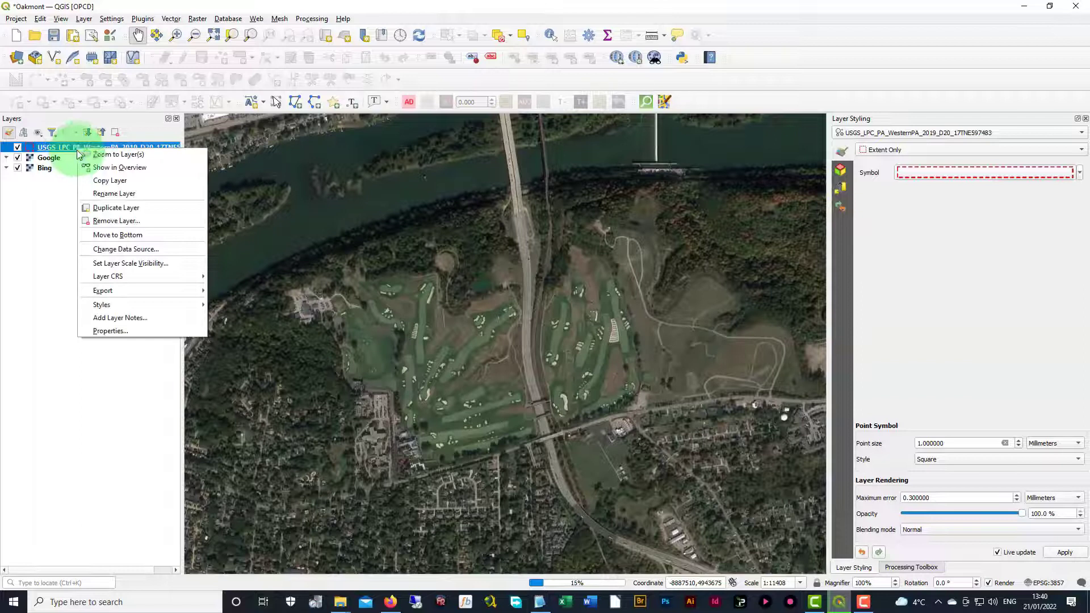
mouse_move(135, 275)
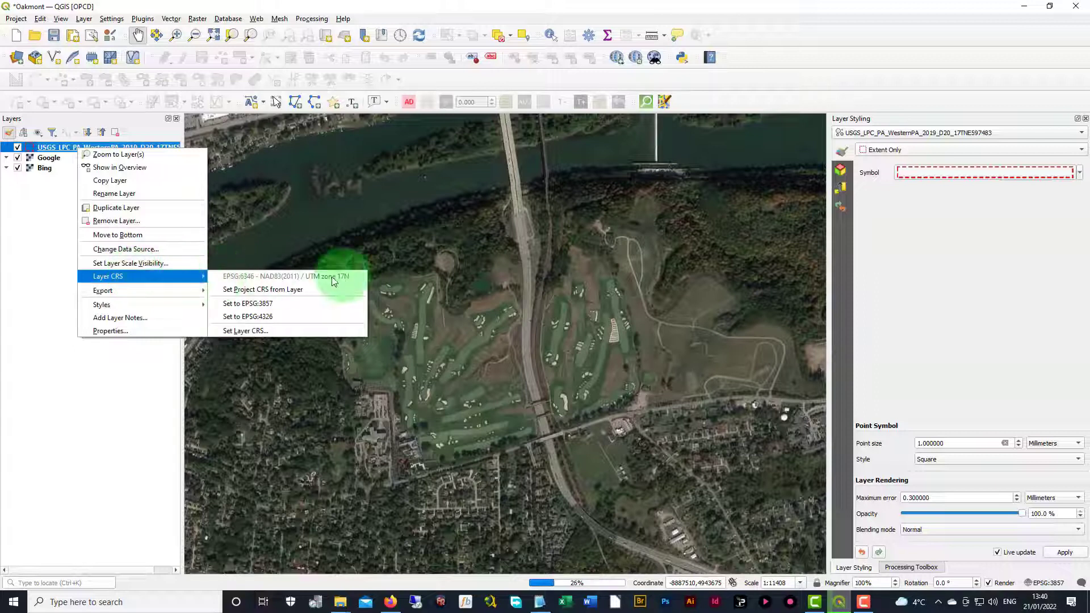
left_click(270, 293)
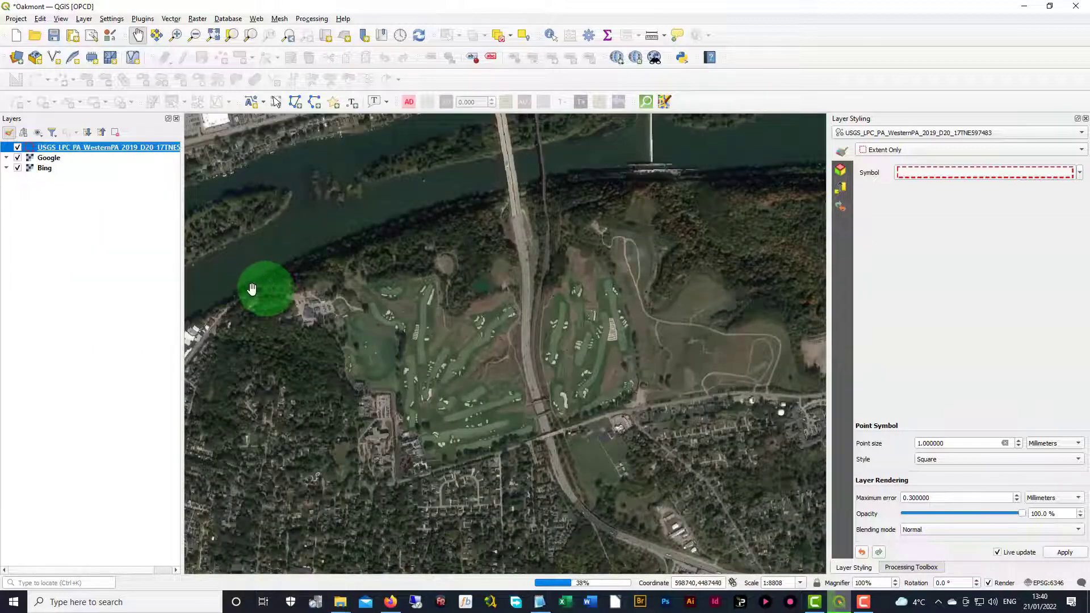
Check Project Properties shows NAD83(2011) / UTM zone 17N, then apply and close.
left_click(16, 18)
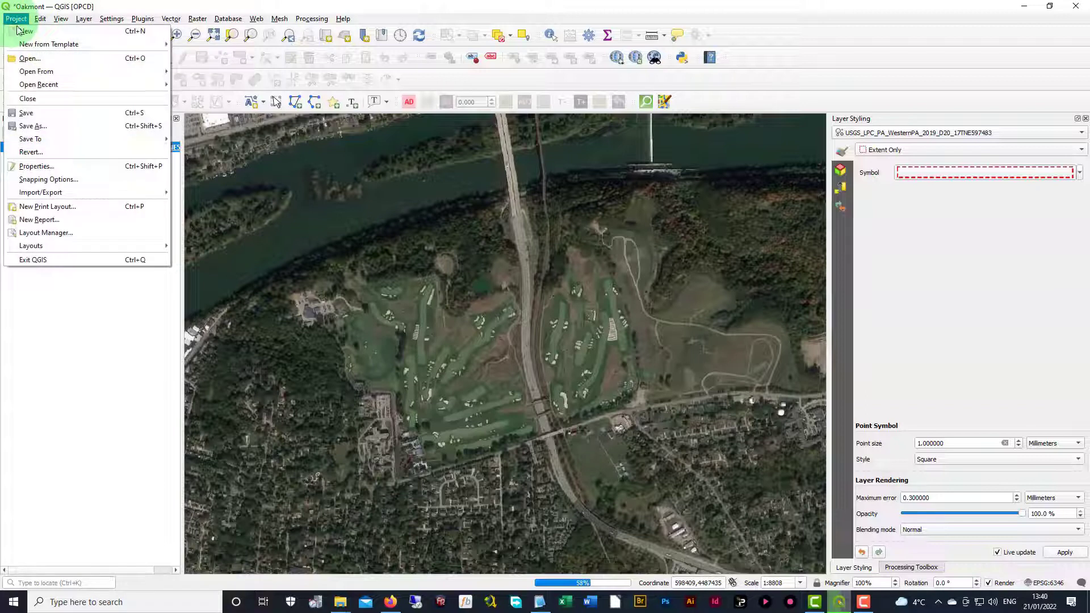
left_click(54, 170)
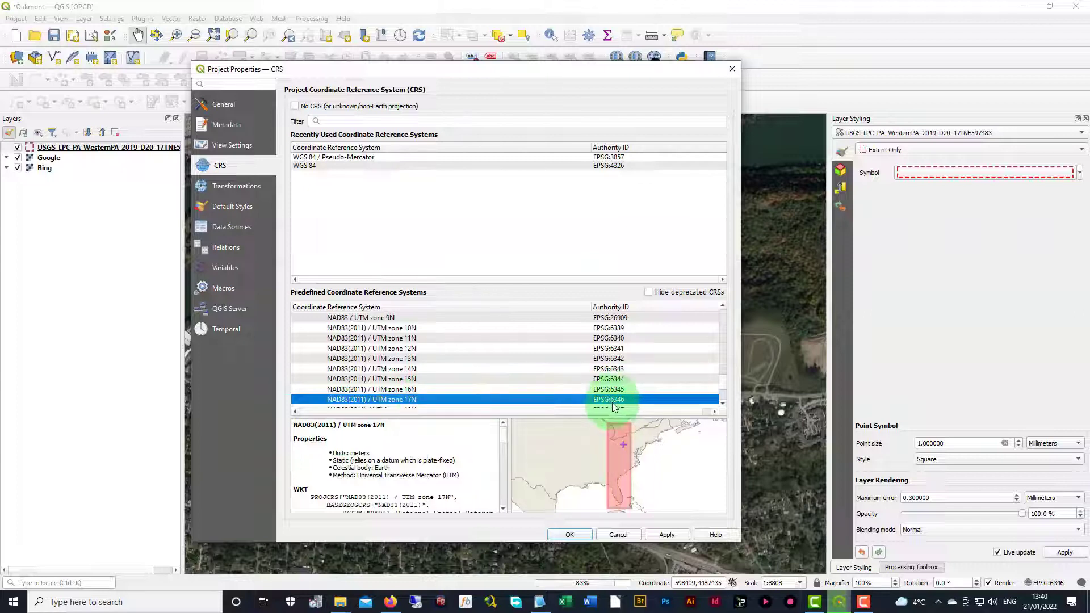
left_click(664, 535)
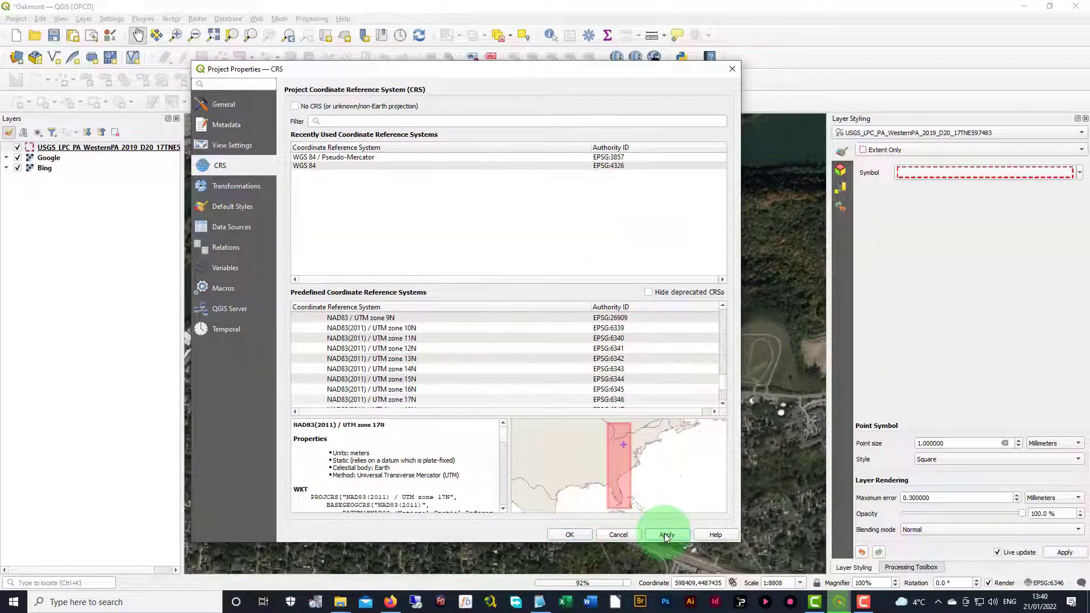
left_click(577, 534)
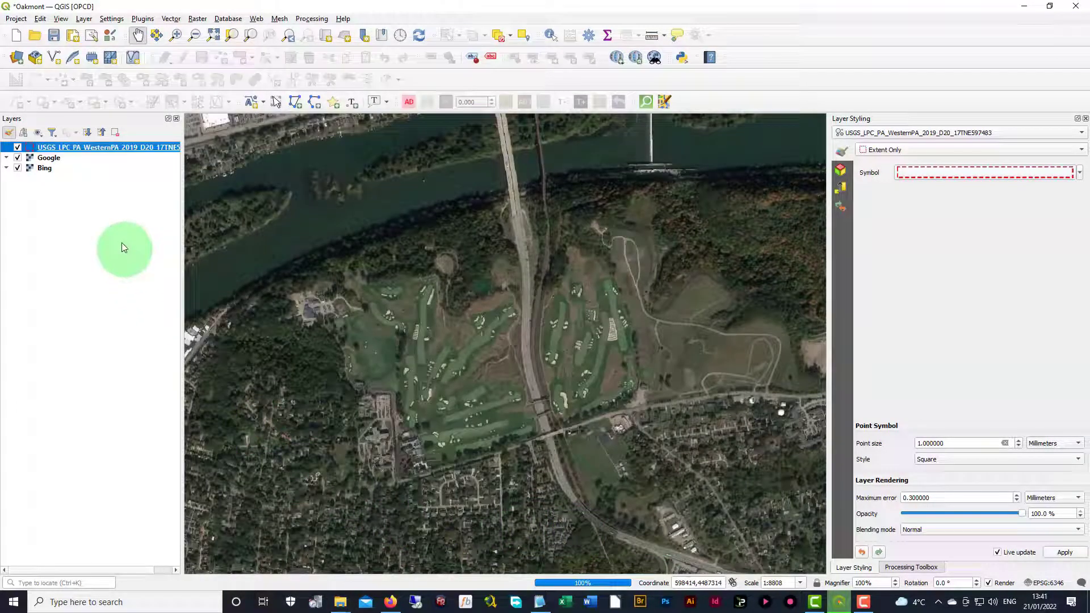
Remove the lidar layer from the Oakmont QGIS project.
right_click(80, 148)
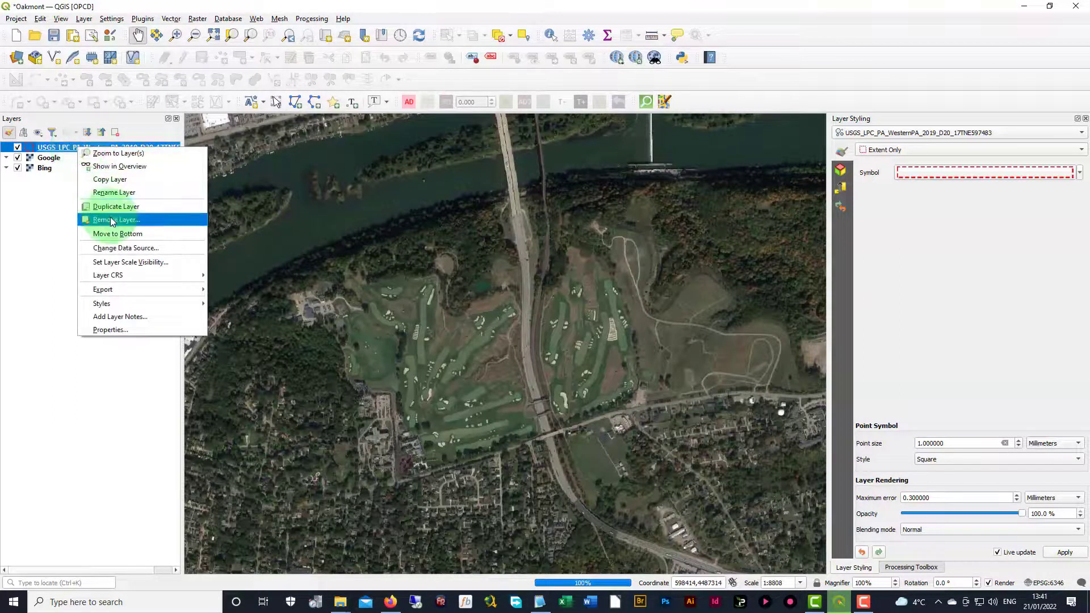
left_click(111, 219)
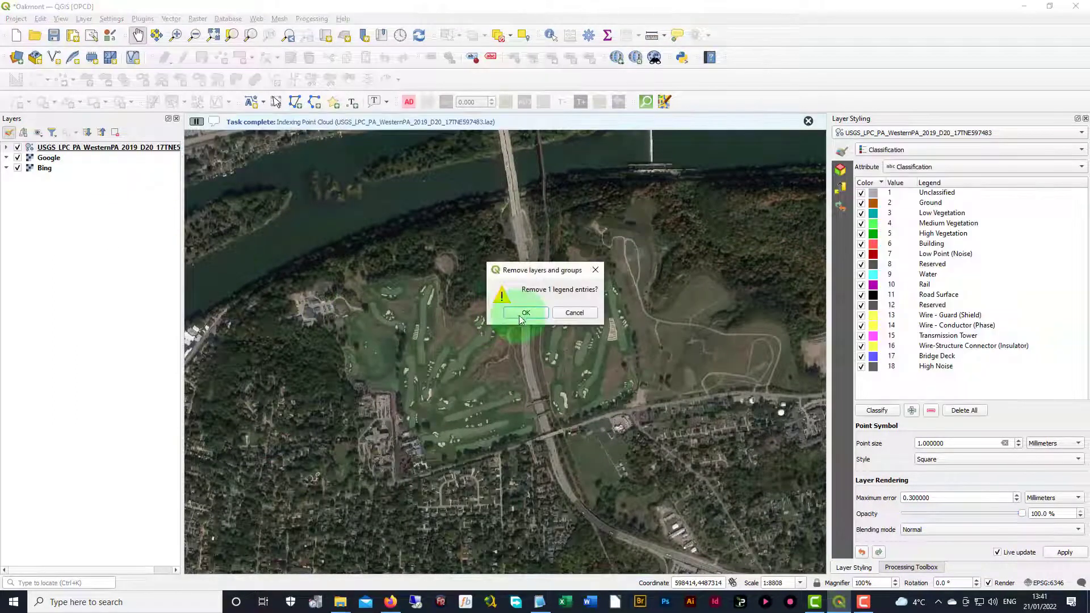
left_click(525, 313)
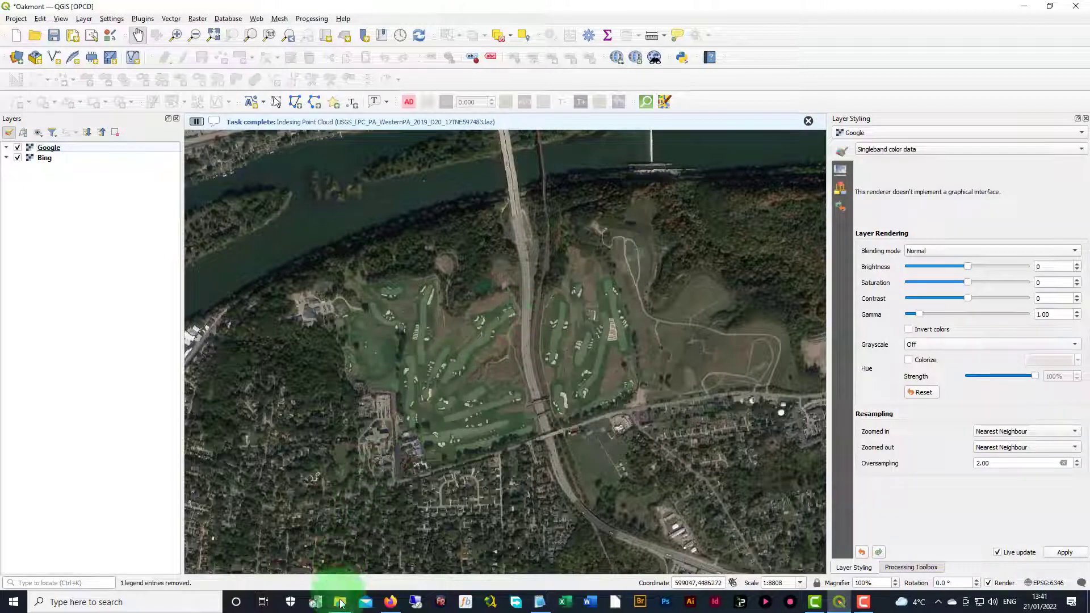
Delete the ept_ index folder from the LAZ folder, leaving only the 20 LAZ files.
mouse_move(340, 603)
left_click(318, 532)
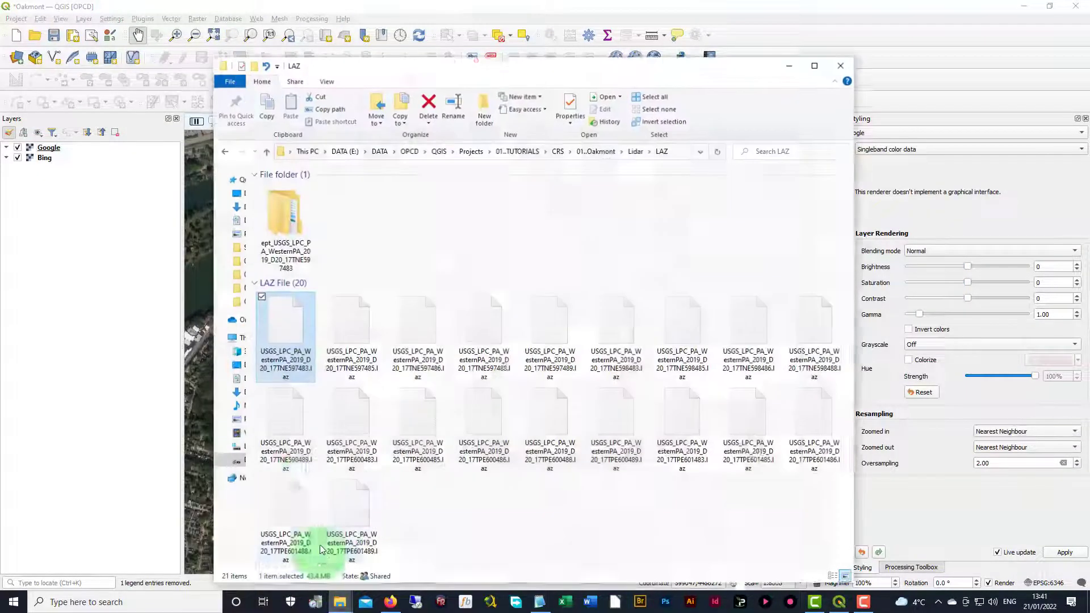
right_click(296, 217)
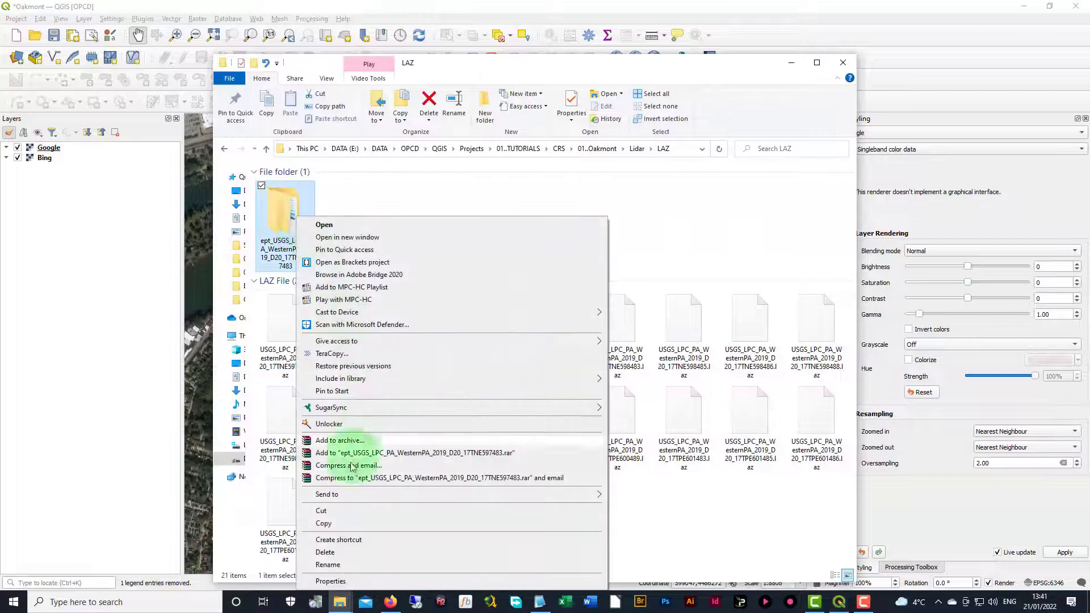
left_click(325, 551)
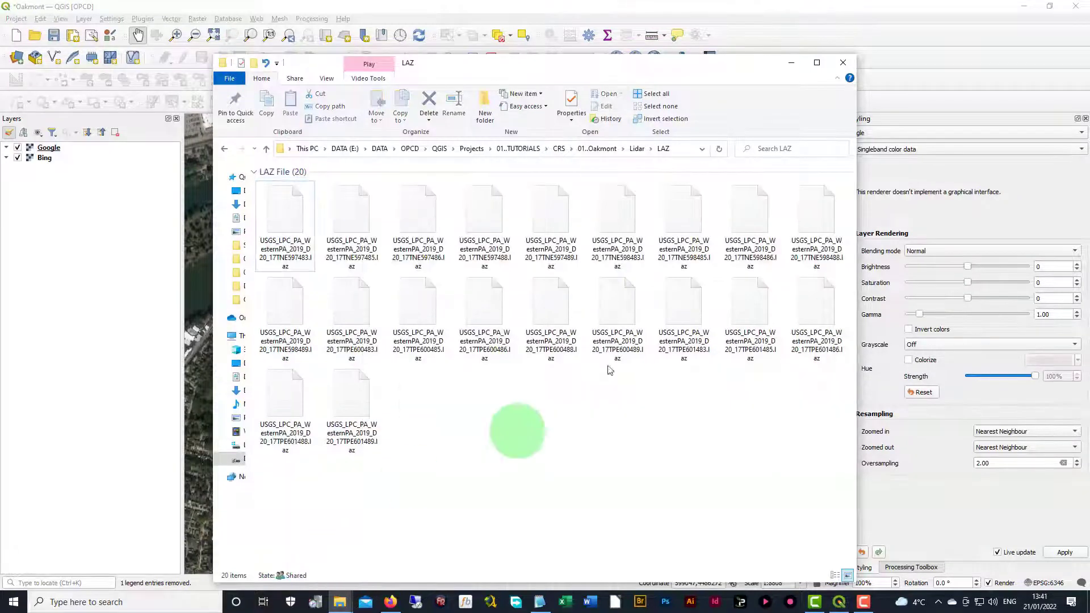
left_click(791, 64)
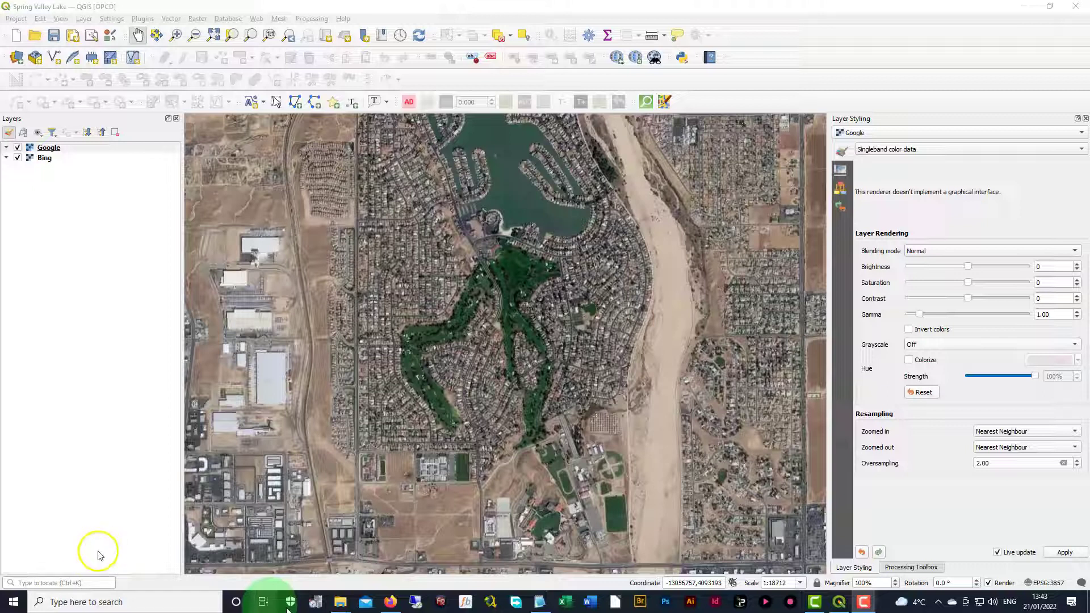
Add the first LAZ tile, USGS_LPC_CA_SanBernardinoCo_AreaB_2013, to the Spring Valley Lake project's layers.
left_click(343, 608)
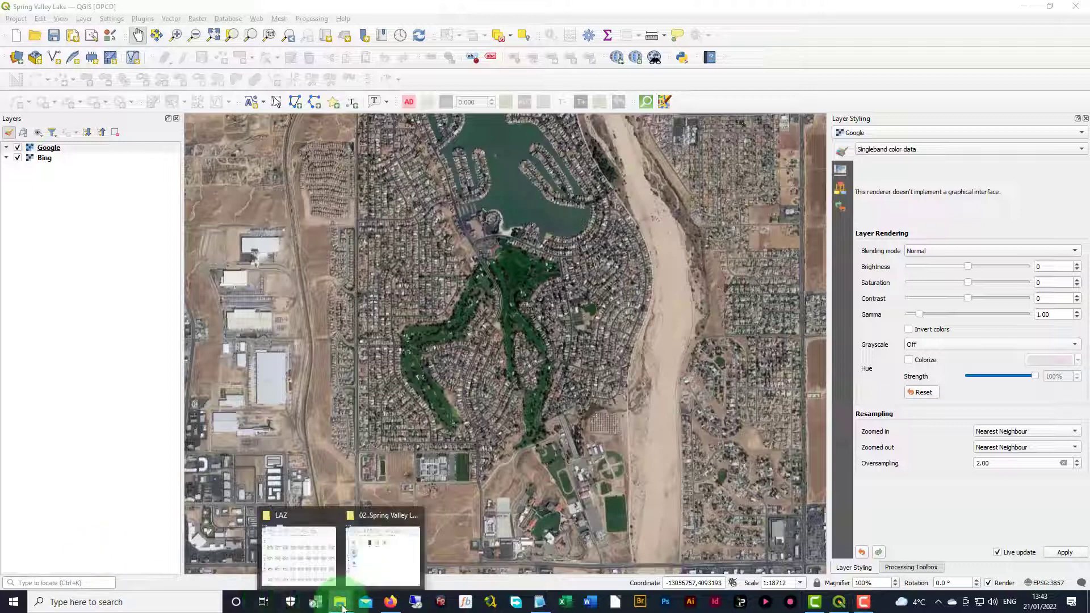
left_click(309, 543)
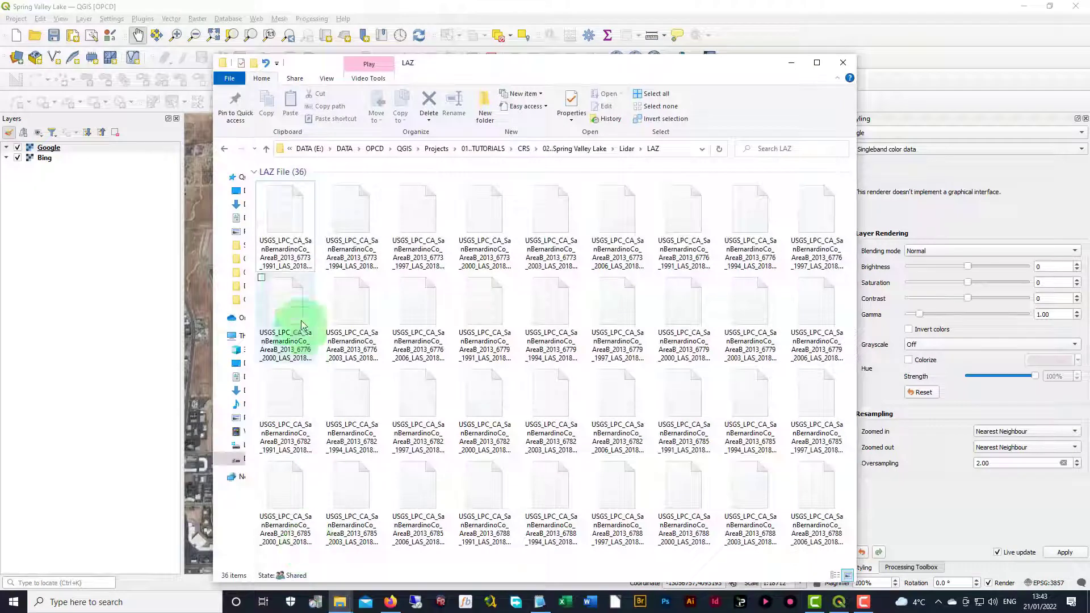
left_click_drag(288, 214, 97, 250)
Set the project CRS from the USGS lidar layer: NAD83(2011) / California zone 5 (ftUS) + unknown.
left_click(790, 67)
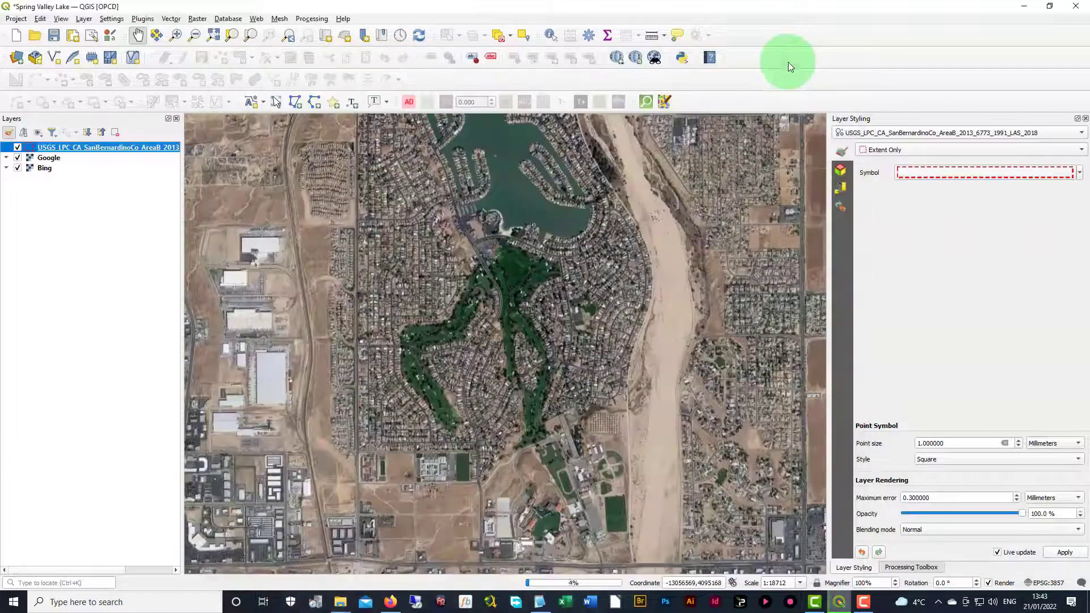
right_click(126, 149)
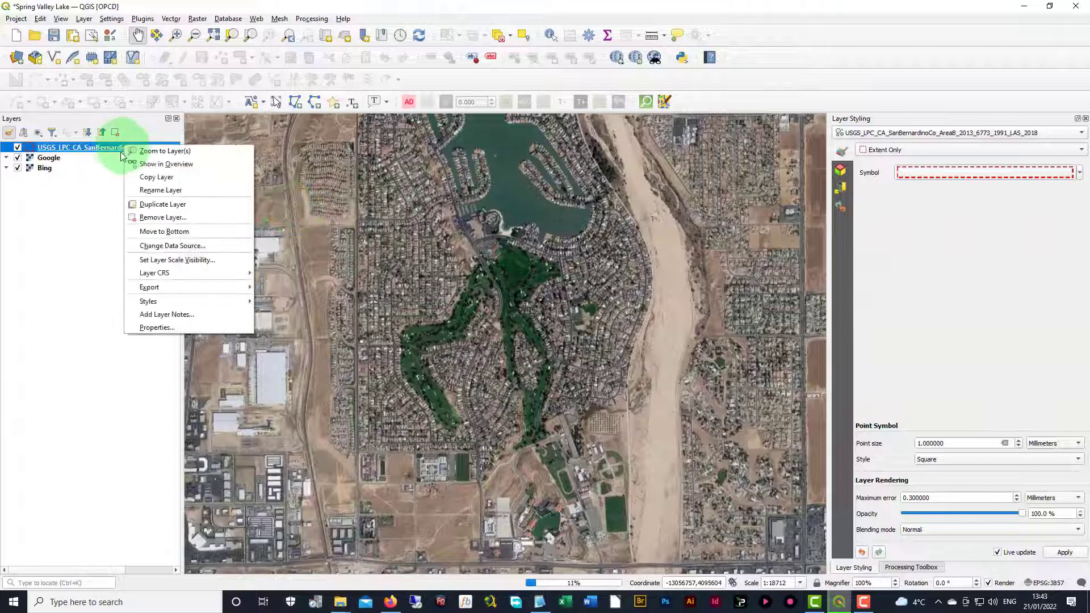
mouse_move(181, 279)
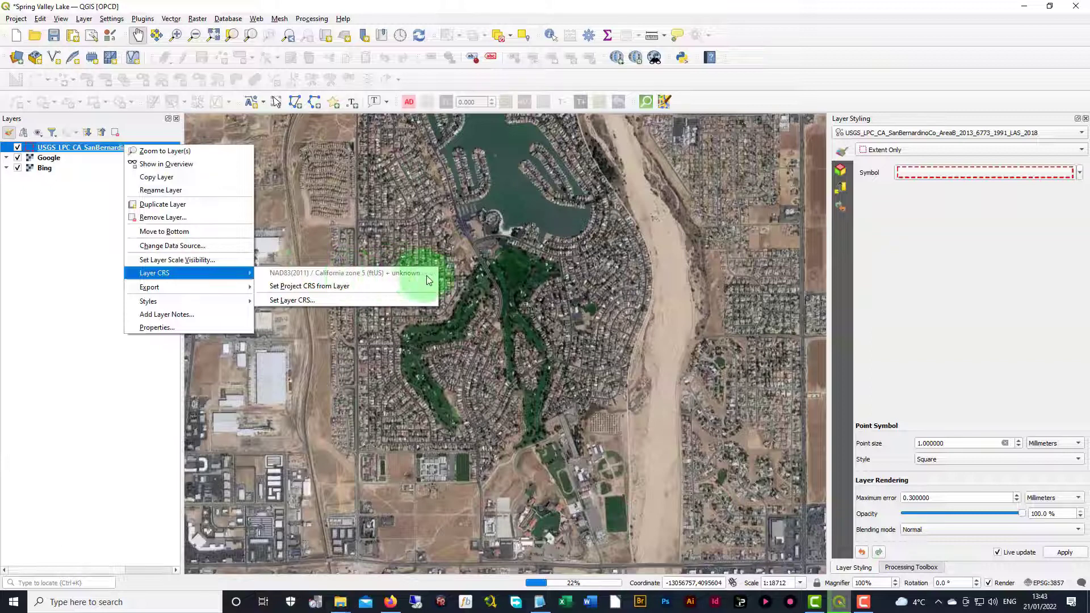
left_click(305, 287)
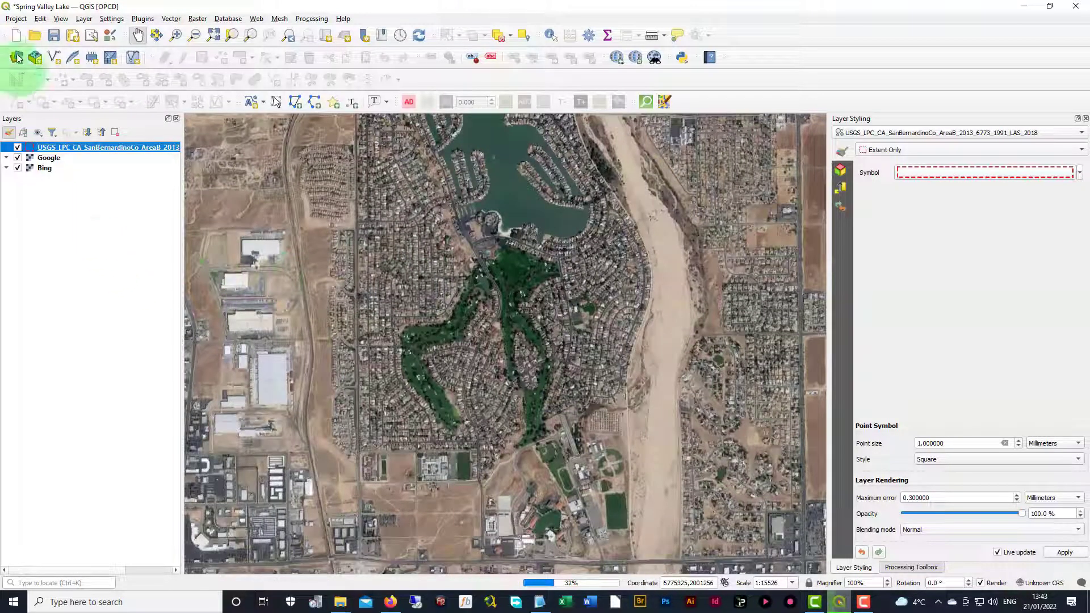
Filter Project Properties CRS by the copied name and apply EPSG:6424, NAD83(2011) / California zone 5 (ftUS).
left_click(15, 20)
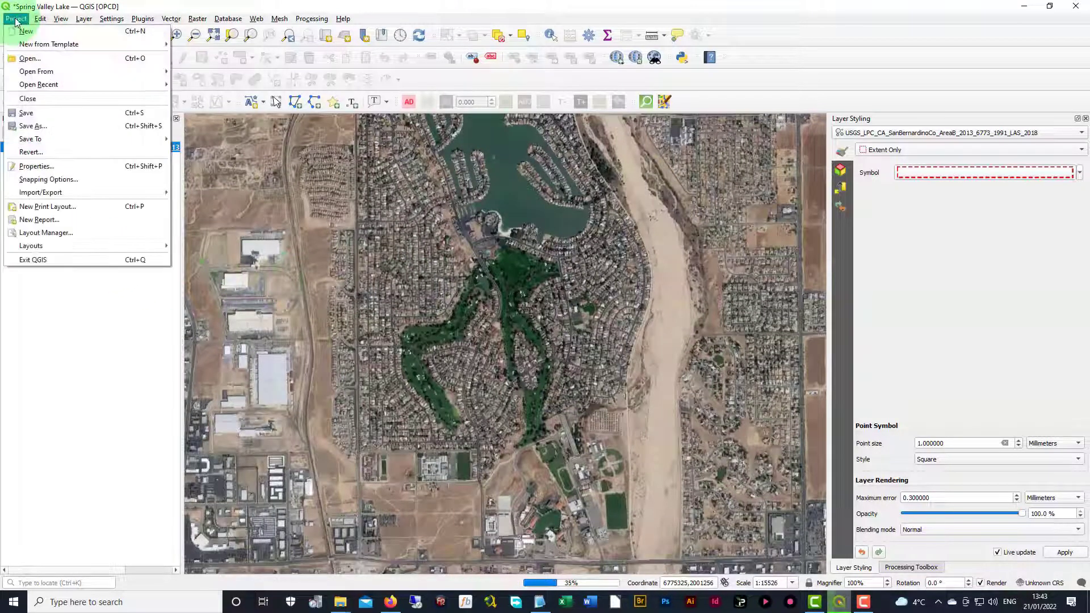
left_click(44, 167)
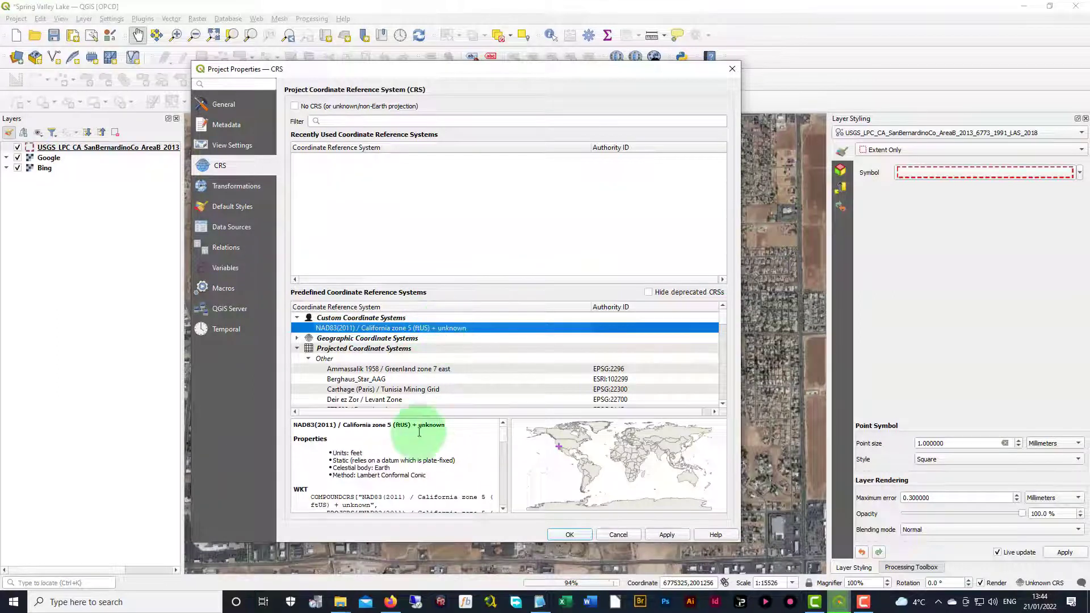
left_click_drag(293, 425, 412, 423)
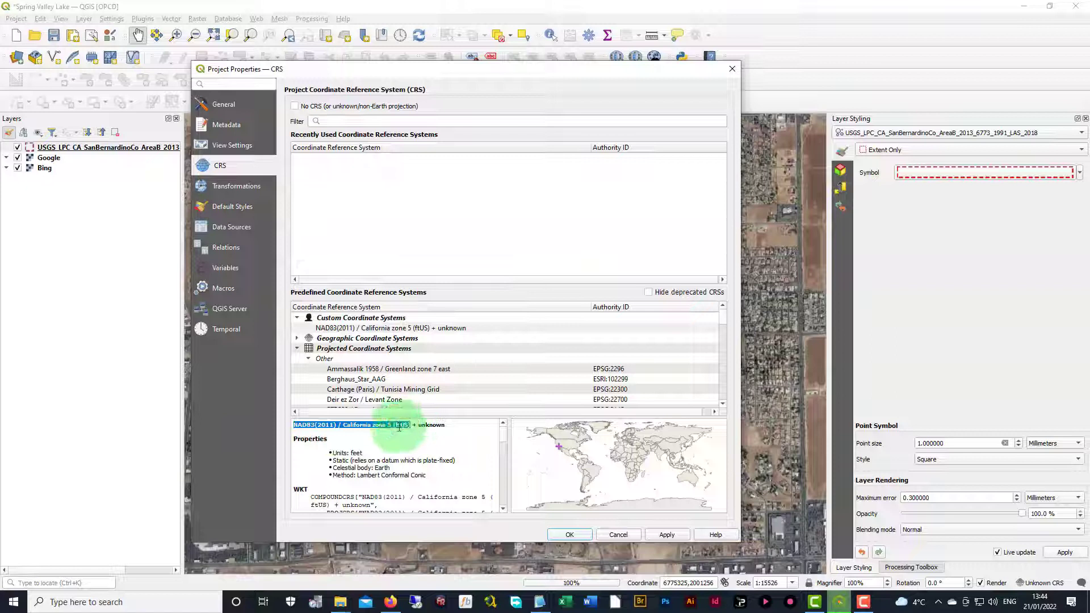
right_click(399, 427)
left_click(419, 431)
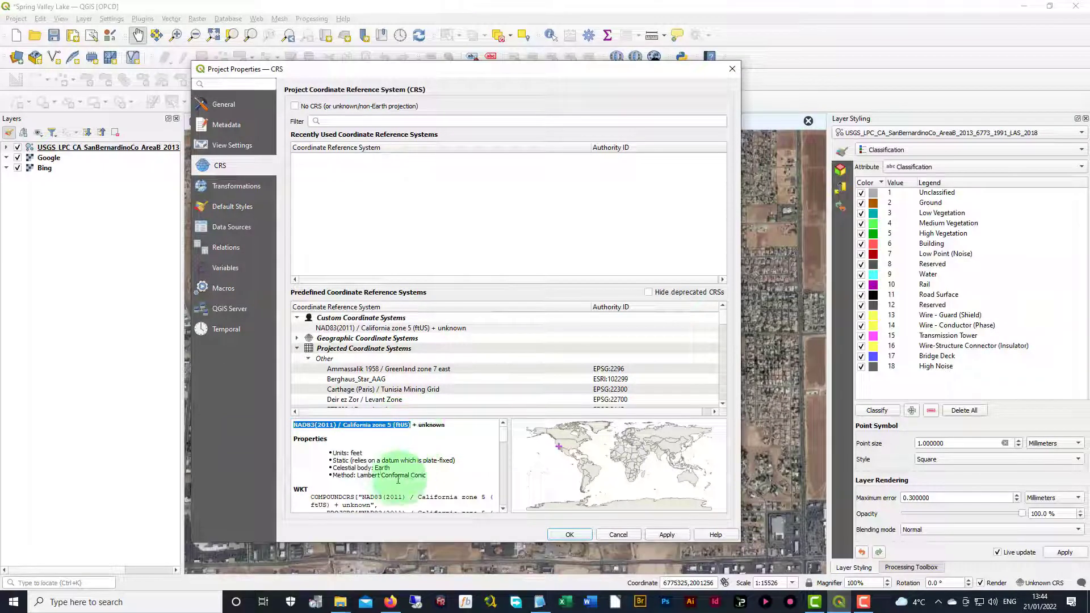
left_click(347, 122)
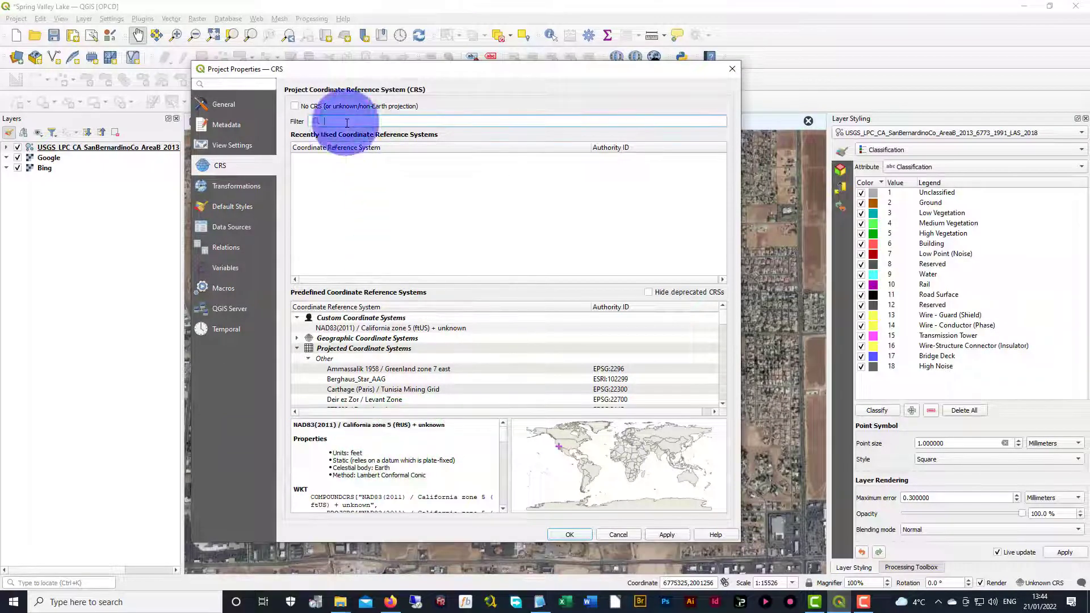
right_click(347, 121)
left_click(382, 181)
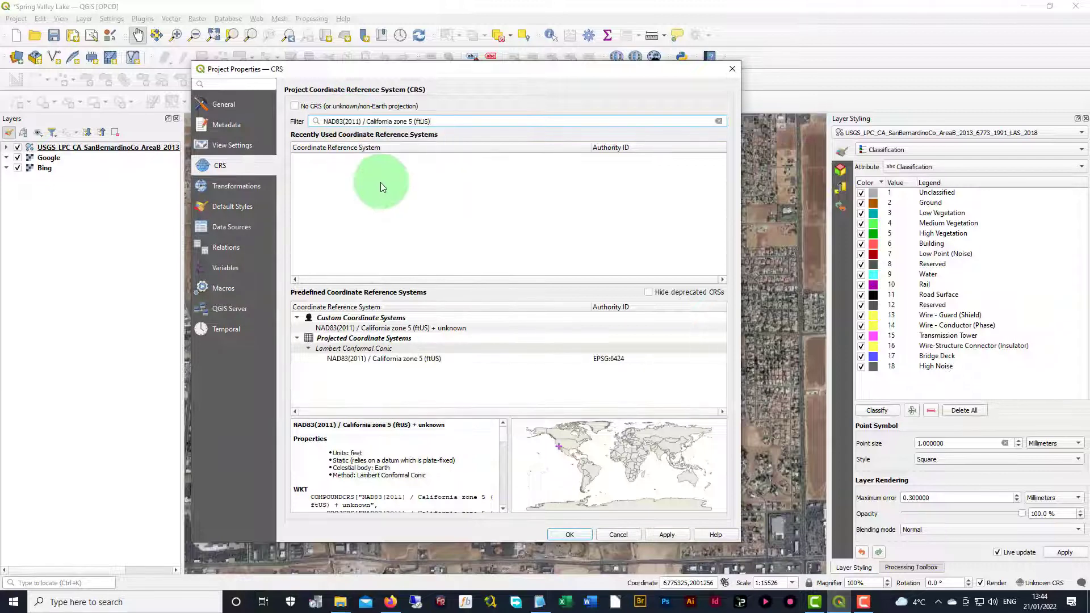
left_click(437, 391)
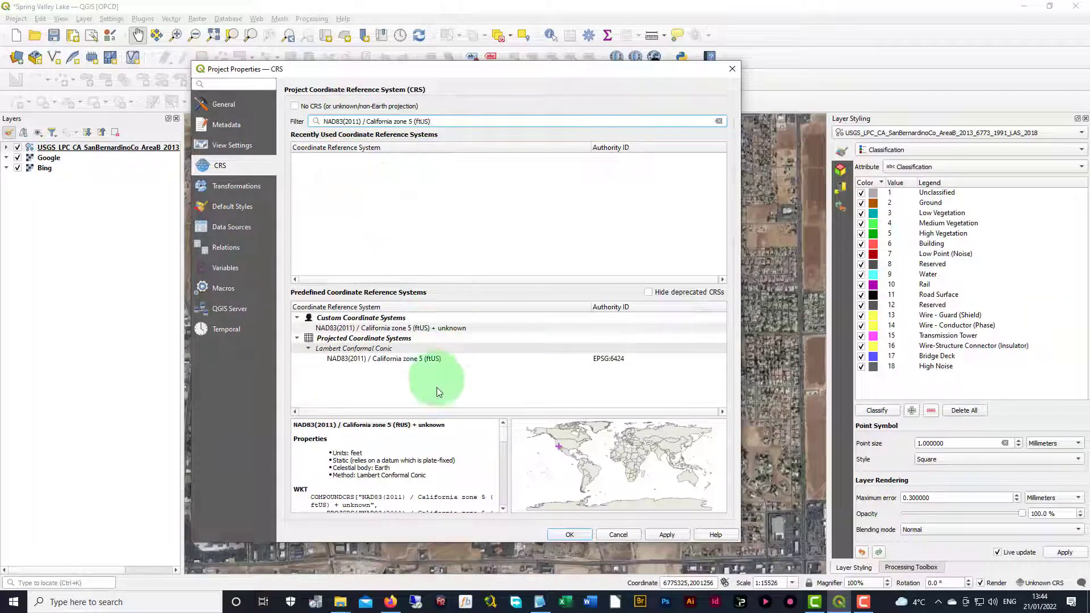
left_click(397, 359)
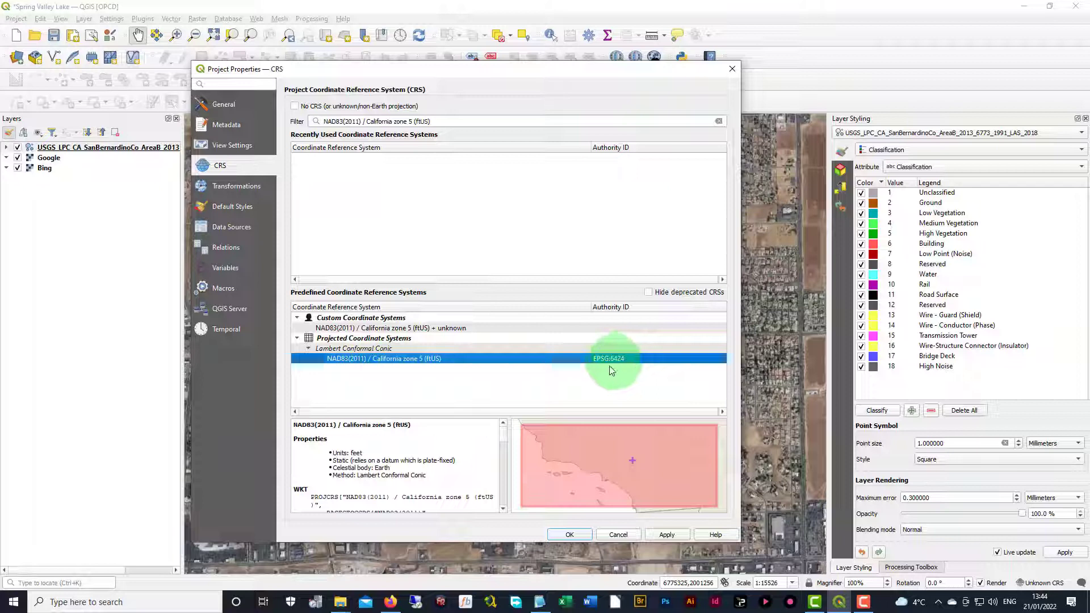
left_click(666, 535)
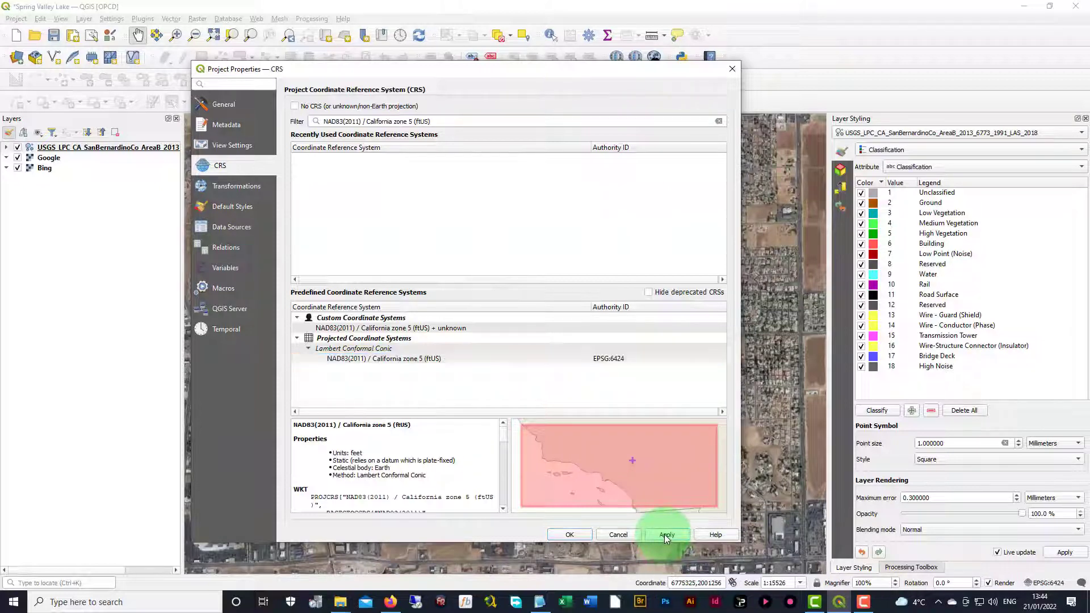
Close Project Properties and remove the USGS lidar layer, keeping only Google and Bing.
left_click(570, 535)
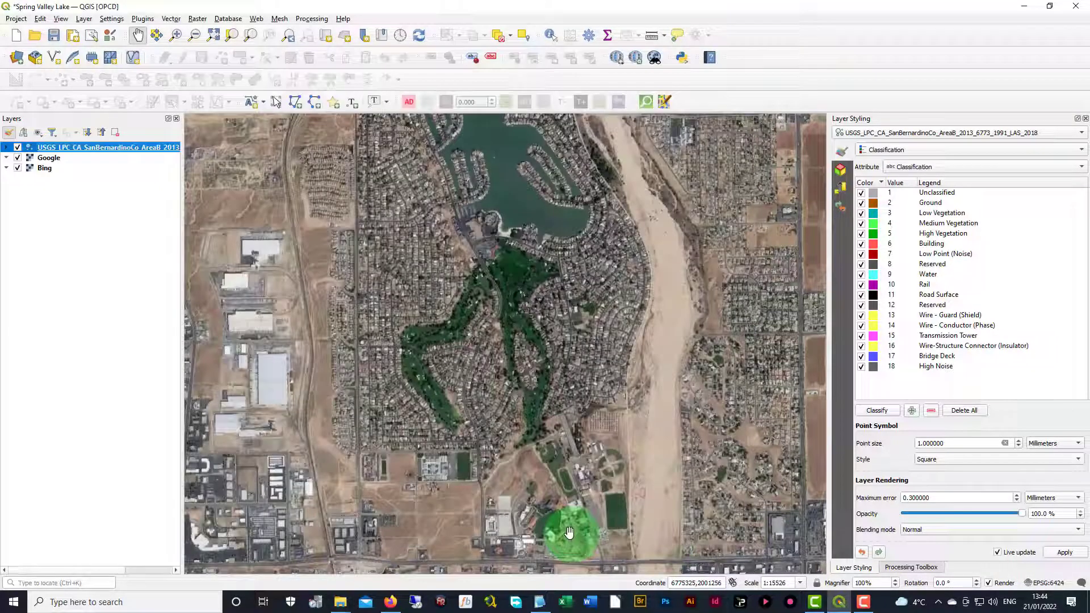
right_click(134, 147)
left_click(176, 215)
left_click(520, 313)
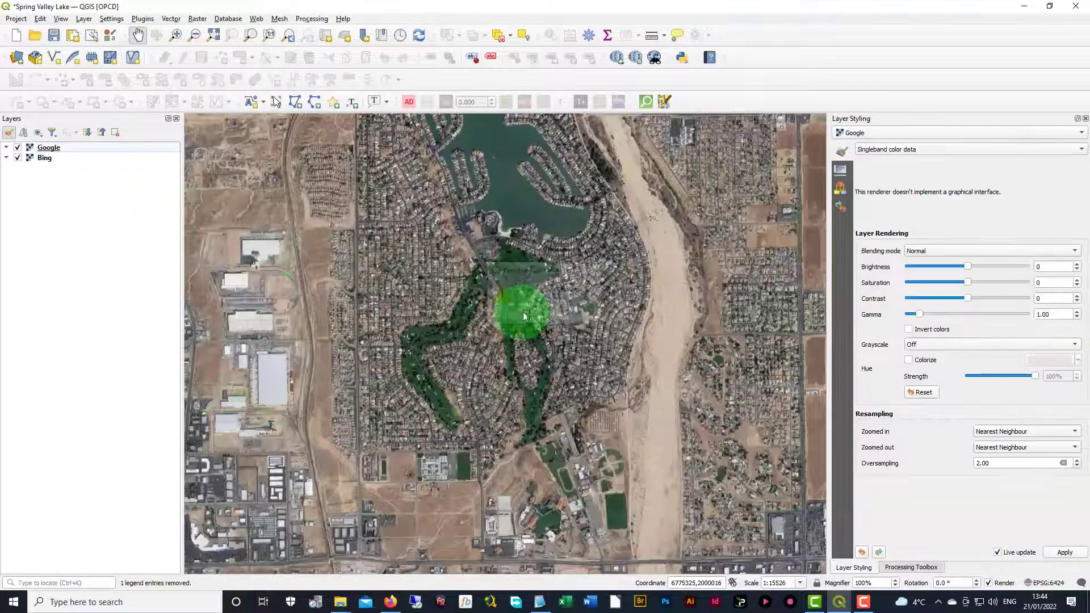
Delete the ept_ index folder so the LAZ folder holds only its 36 LAZ files.
mouse_move(340, 602)
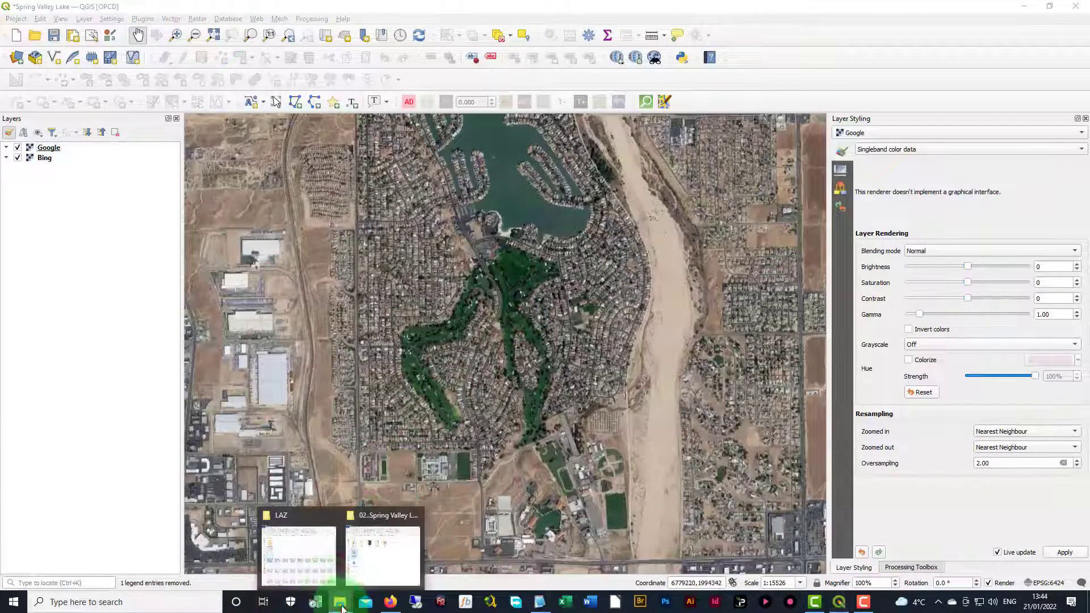
left_click(317, 572)
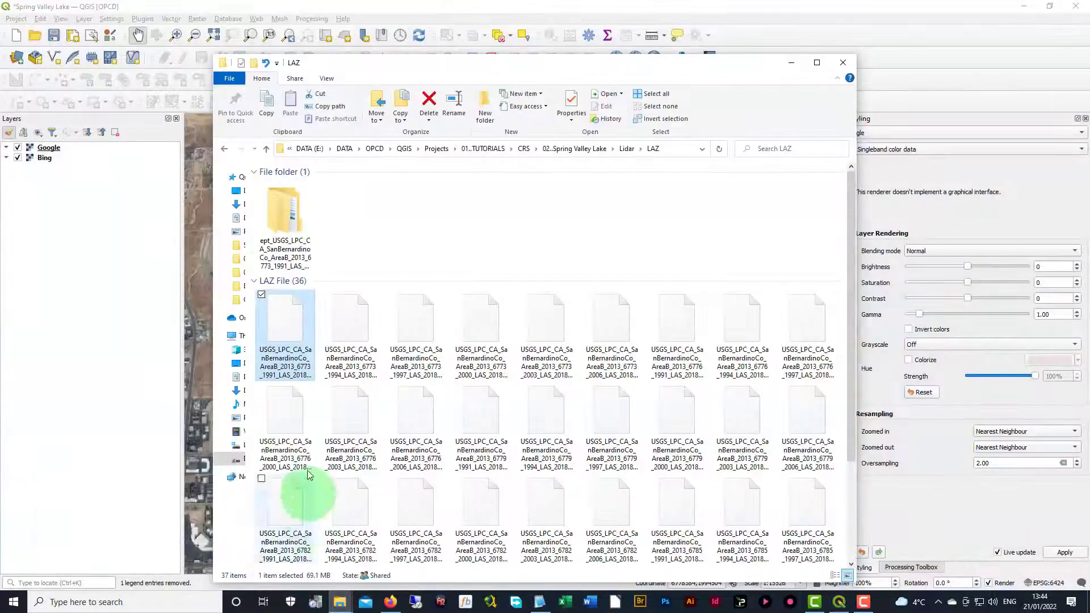
right_click(284, 227)
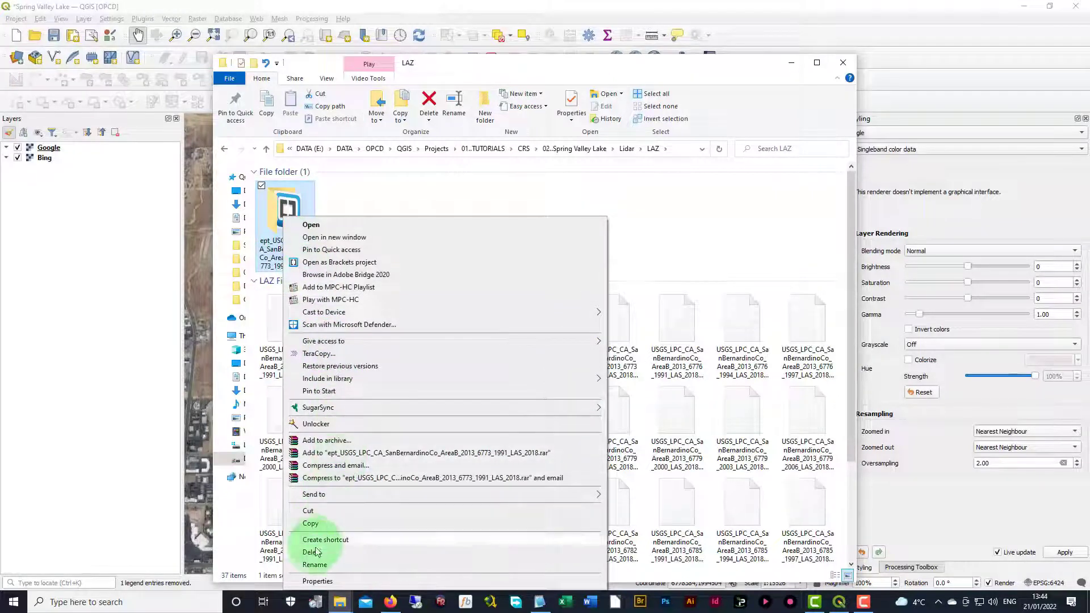
left_click(318, 548)
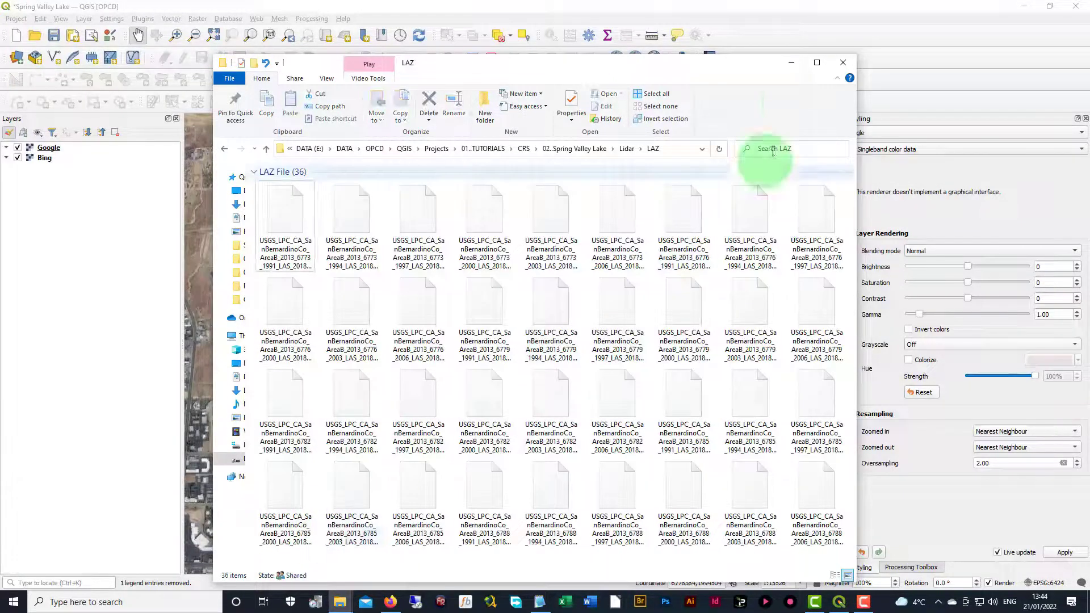
left_click(791, 64)
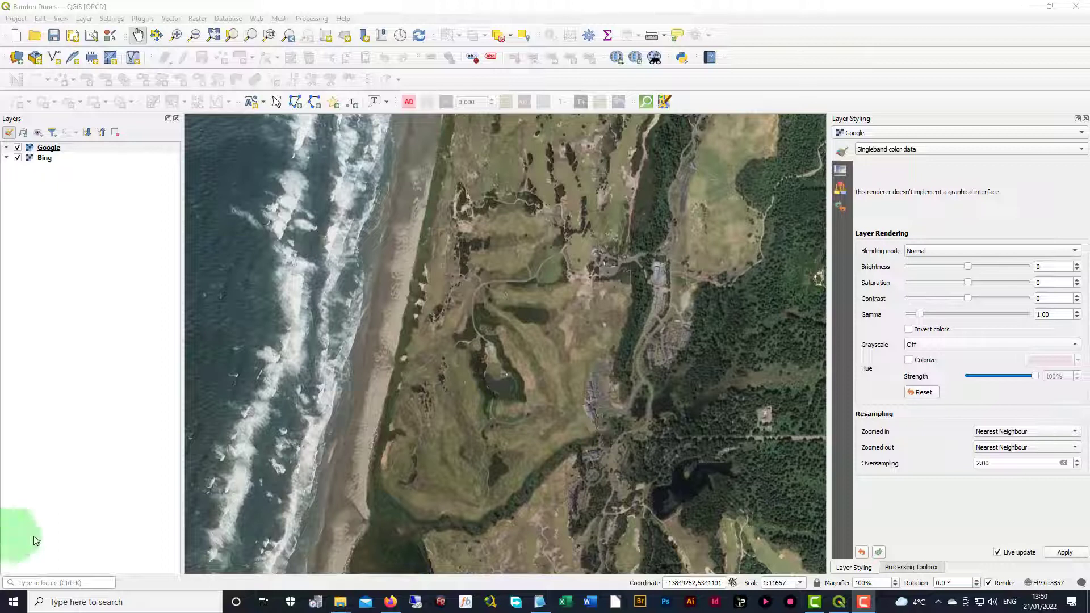
Add OR_SouthCoast_2008_002976.laz from the Bandon Dunes LAZ folder to QGIS as a layer.
mouse_move(344, 607)
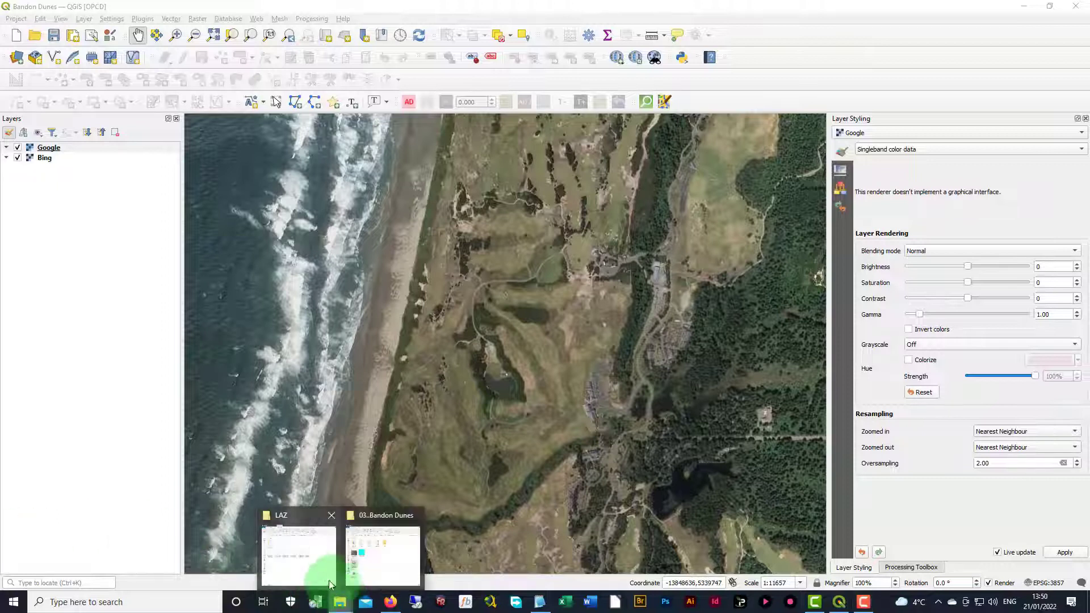
left_click(327, 579)
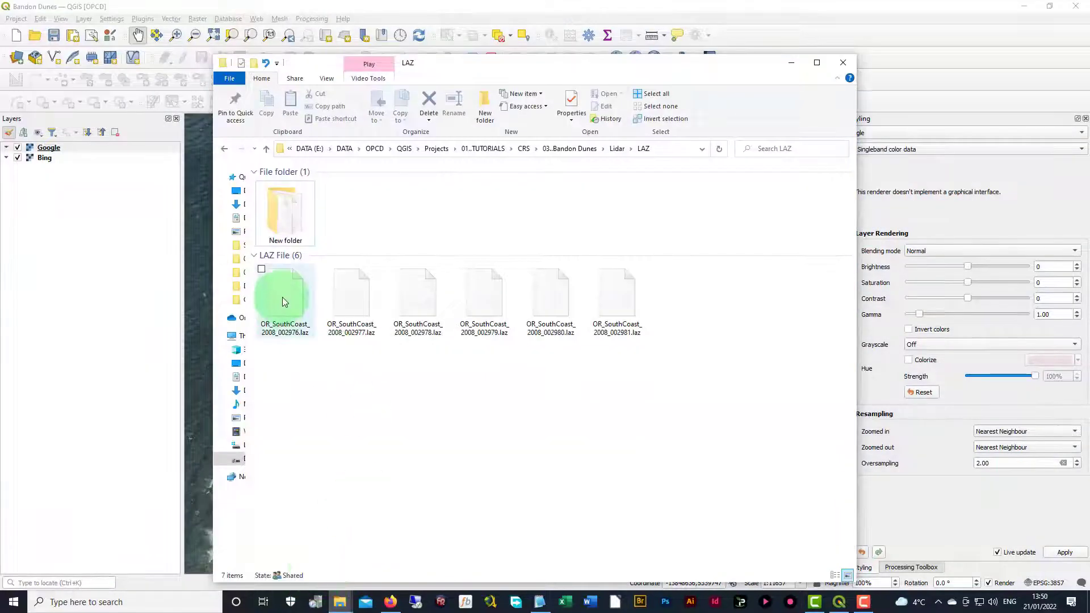
left_click_drag(282, 298, 66, 250)
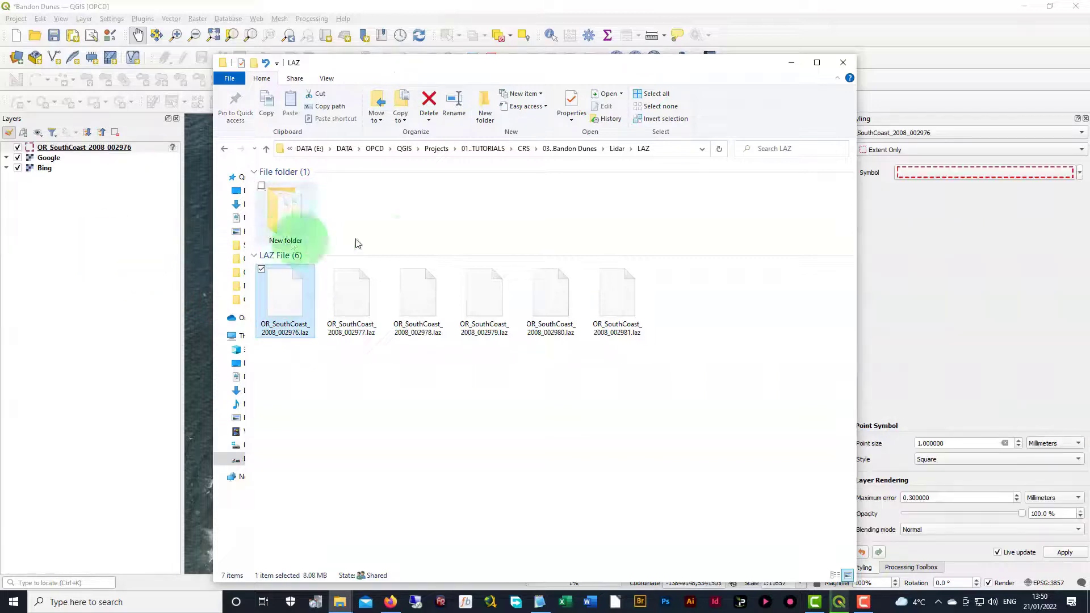
left_click(791, 64)
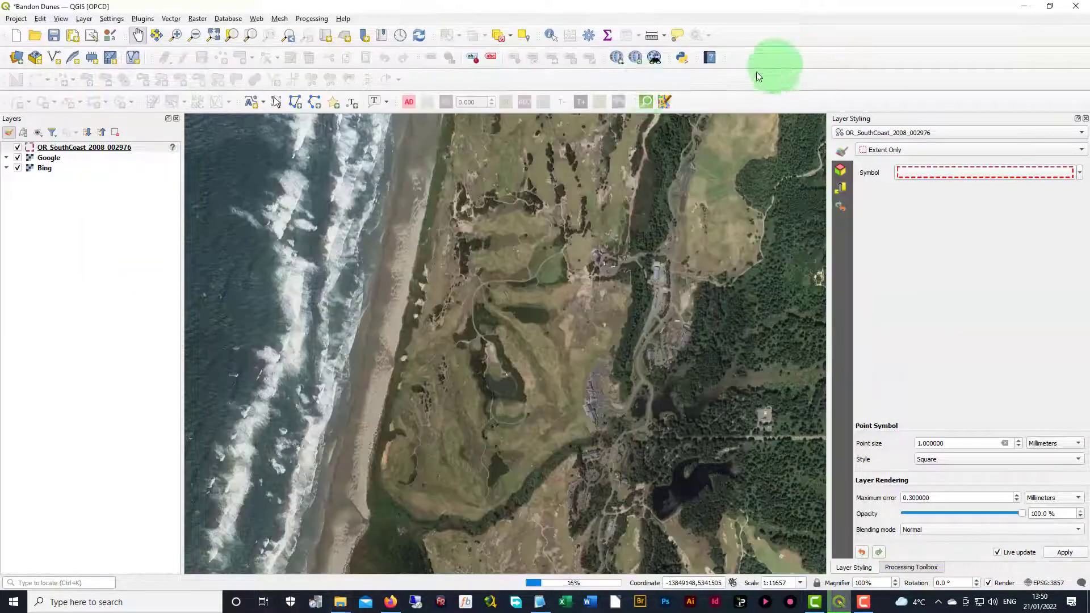
Check the OR_SouthCoast layer's Layer CRS entry and confirm it shows No CRS.
right_click(117, 151)
mouse_move(155, 275)
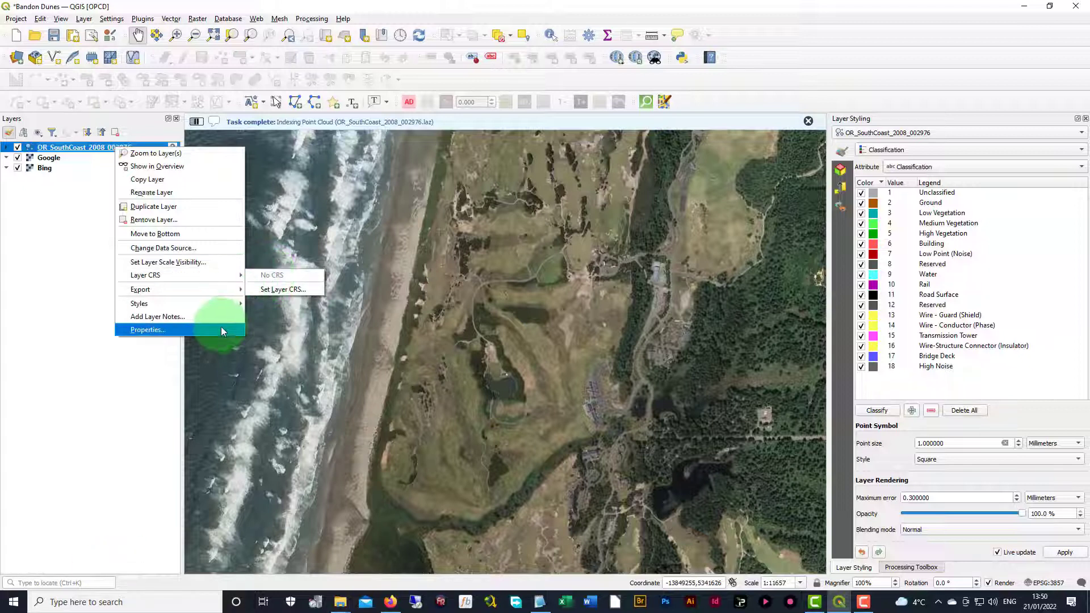
left_click(136, 394)
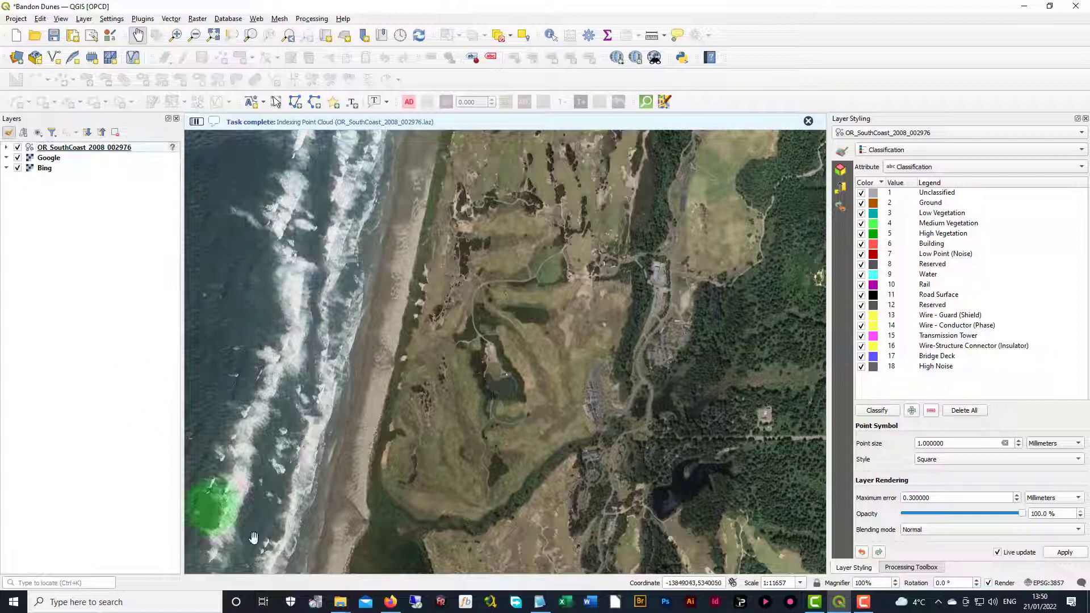
In Firefox, view the OR_SouthCoast_2008_002976.xml metadata from the ScienceBase Attached Files.
left_click(390, 603)
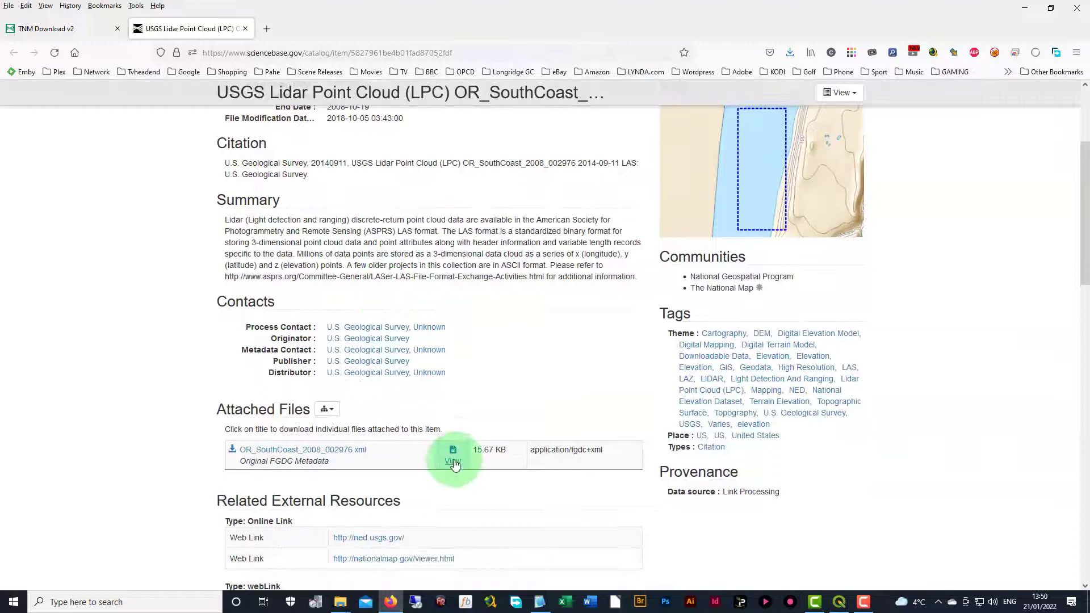
left_click(452, 462)
scroll(431, 414, "down", 2)
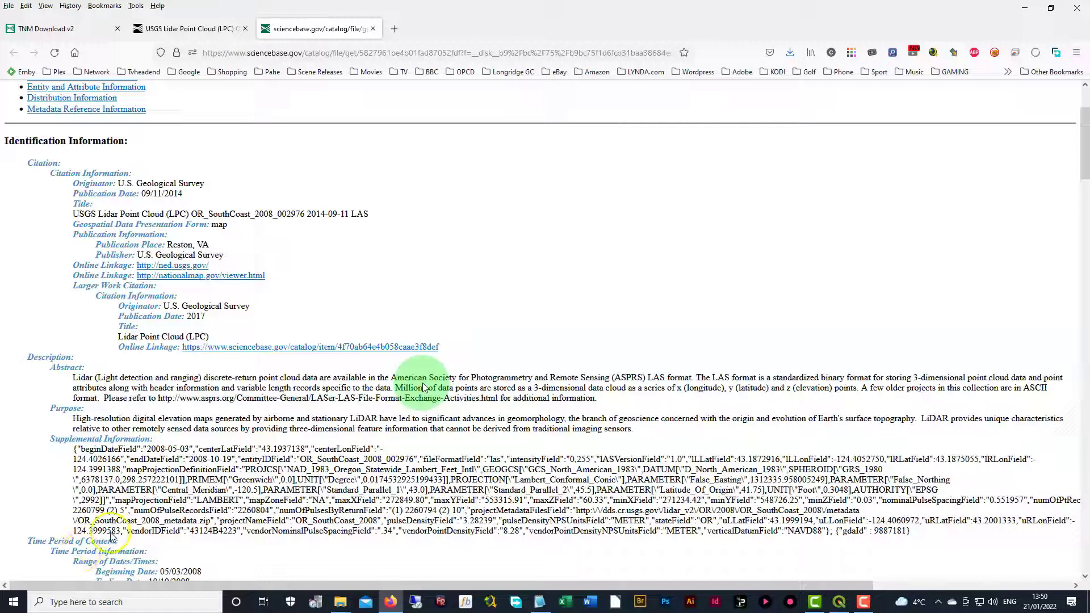
Select and copy NAD_1983_Oregon_Statewide_Lambert_Feet_Intl from the metadata's PROJCS string.
scroll(423, 387, "down", 2)
left_click_drag(248, 410, 474, 411)
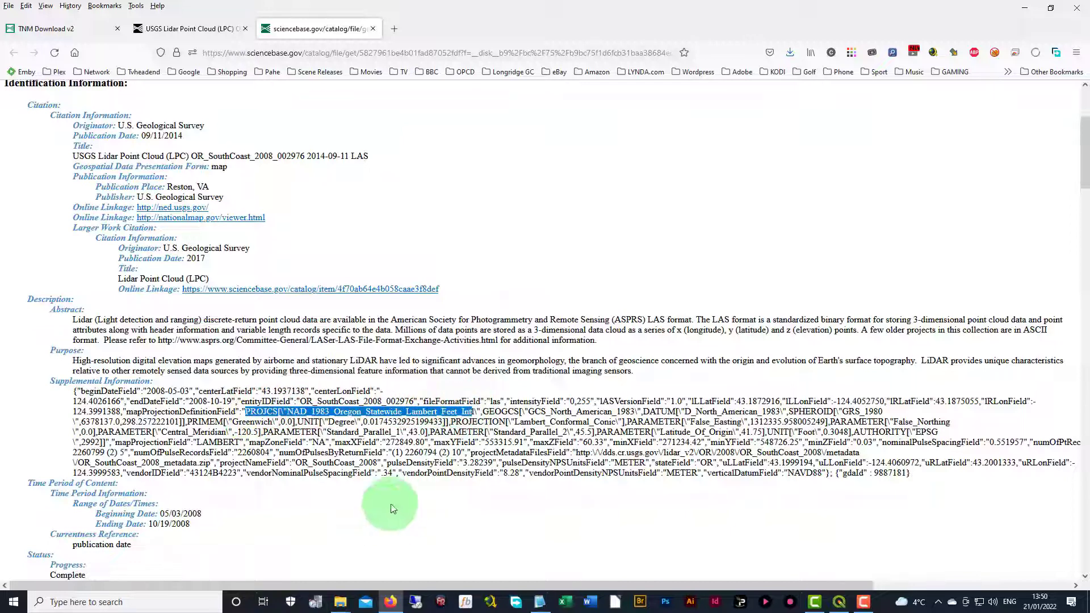
left_click(283, 431)
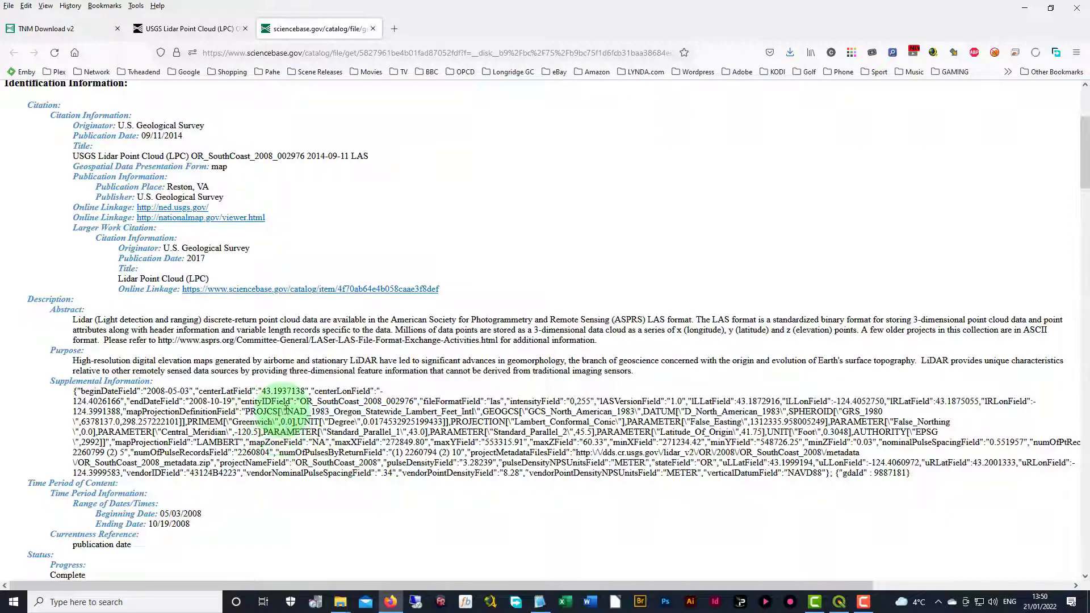
left_click_drag(287, 411, 475, 411)
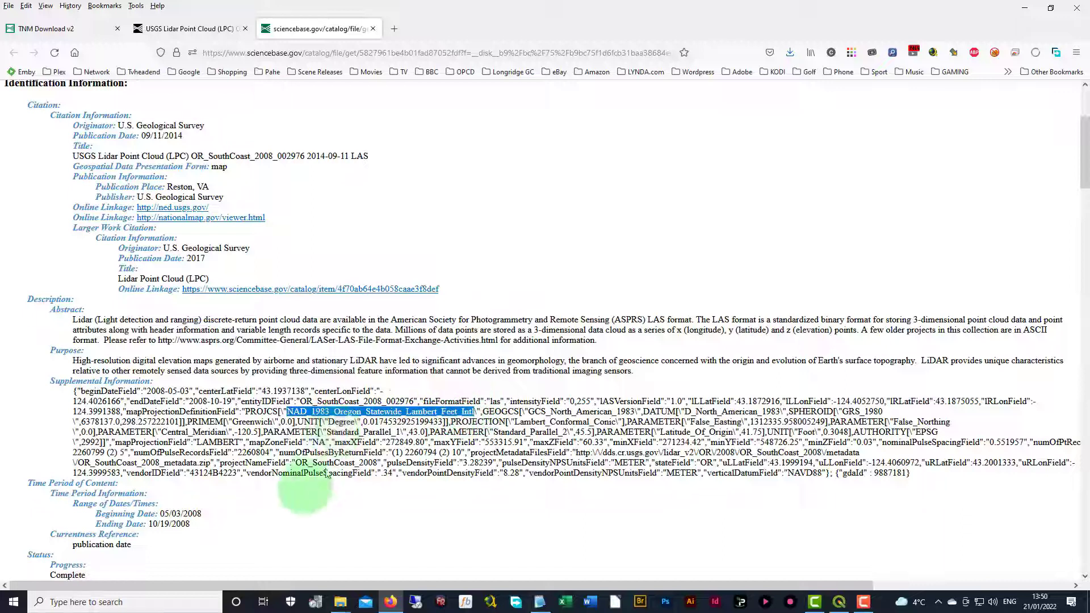
right_click(340, 408)
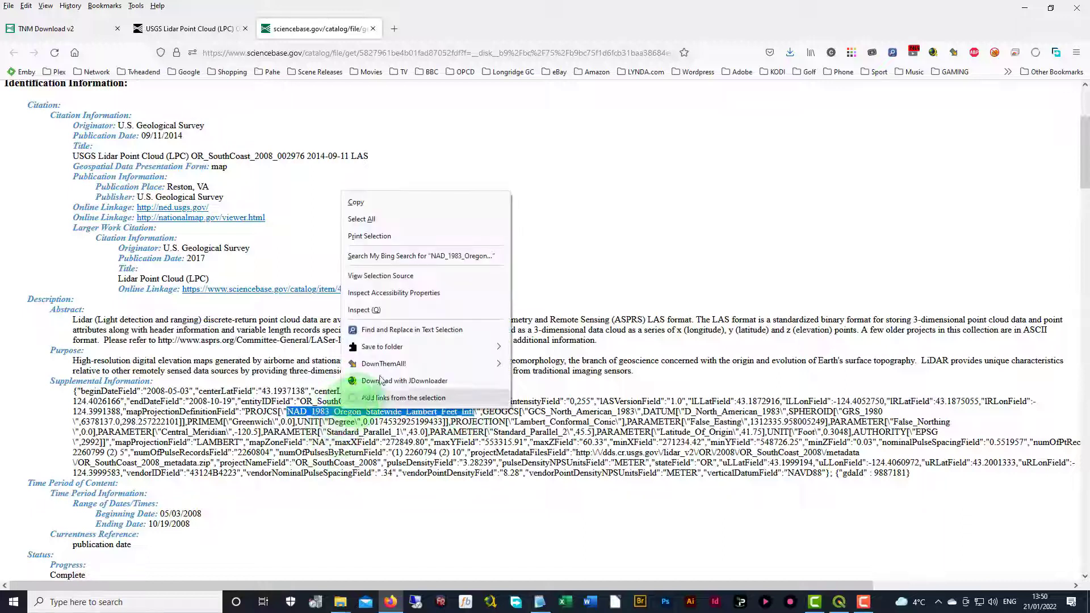
left_click(358, 203)
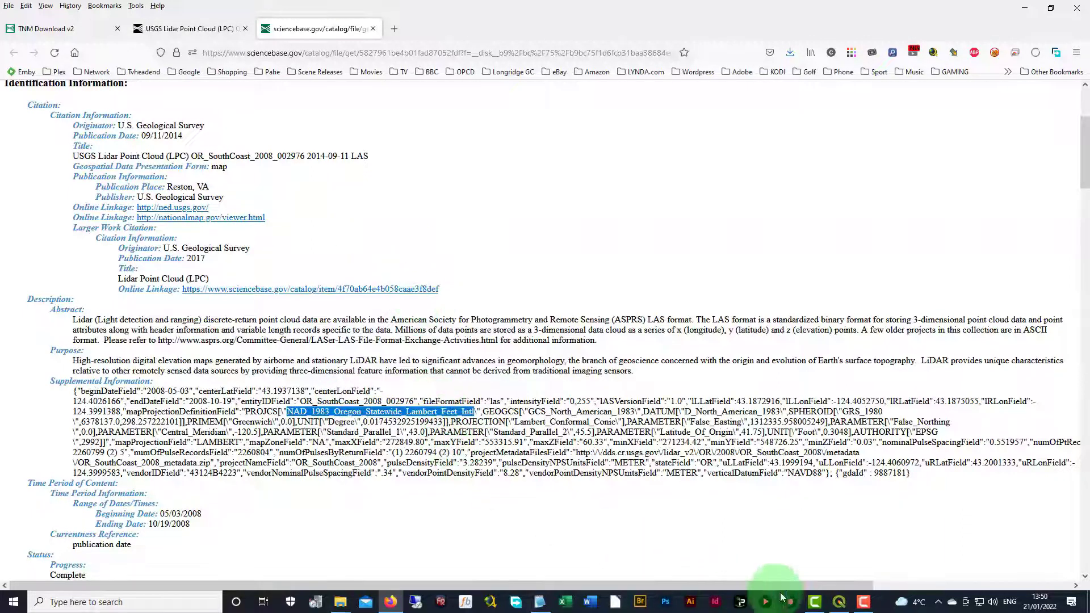
In QGIS Project Properties, paste the copied projection name into the CRS filter.
left_click(835, 602)
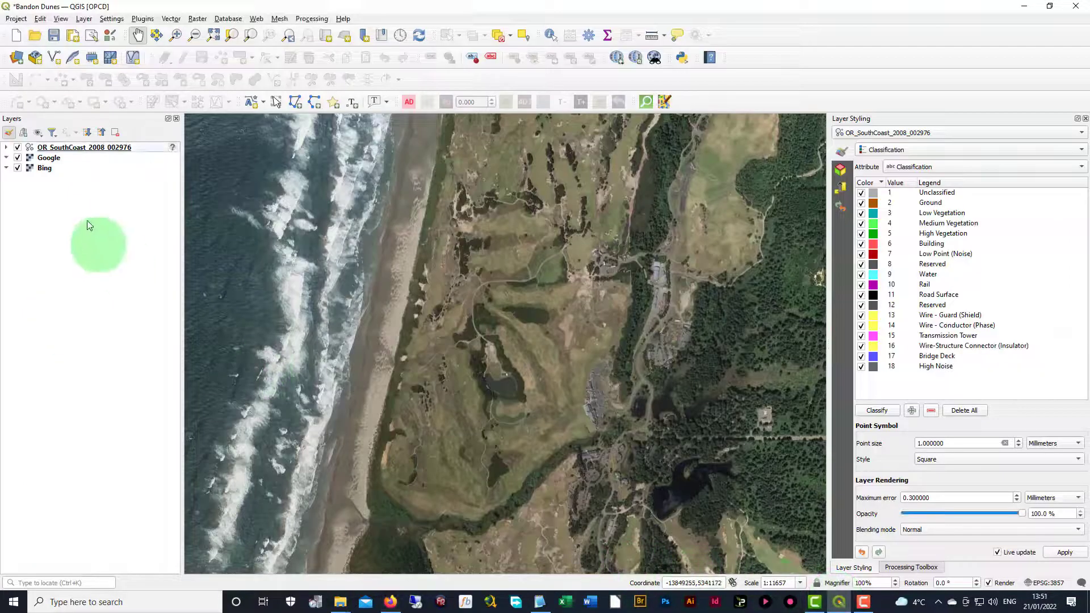
left_click(16, 19)
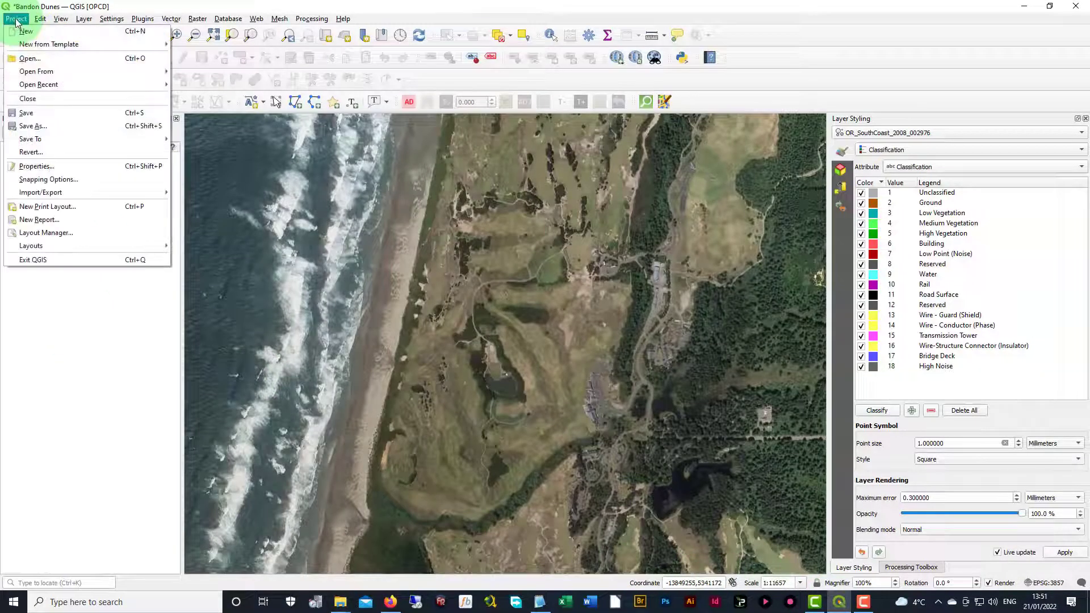
left_click(41, 165)
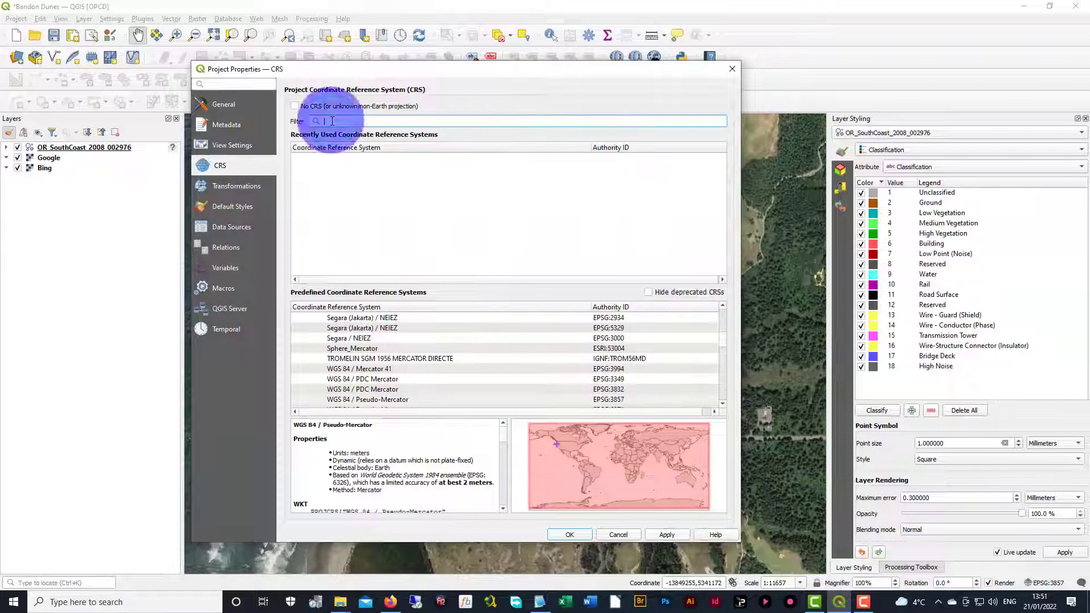
right_click(332, 121)
left_click(356, 178)
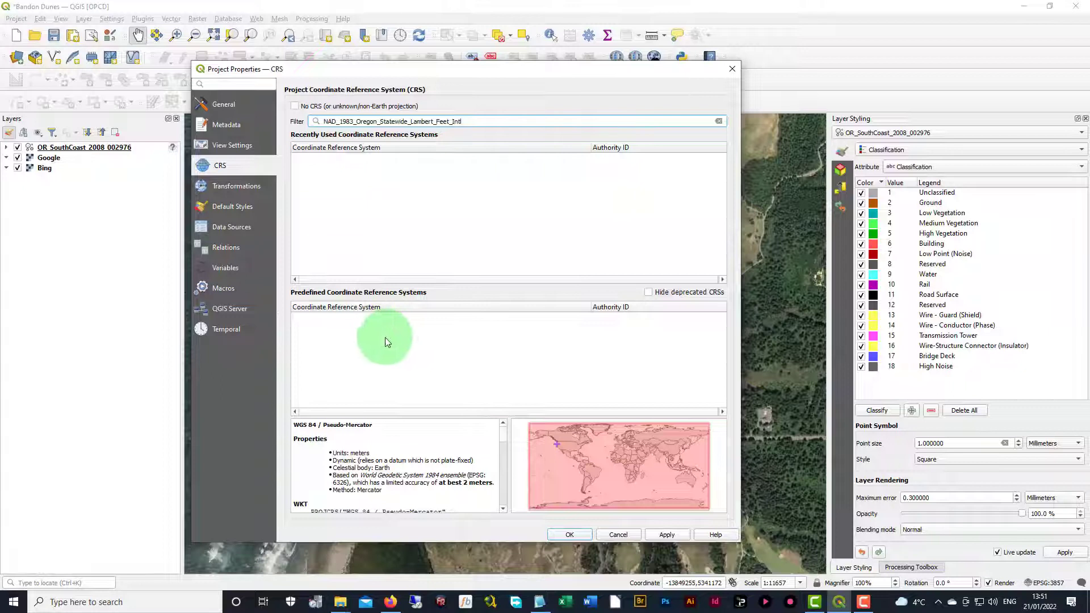
Trim the filter to Oregon_Statewide_Lambert, pick NAD_1983_2011_Oregon_Statewide_Lambert_Ft_Intl (ESRI:102970), and apply.
left_click(357, 121)
left_click_drag(357, 121, 322, 121)
key("BackSpace")
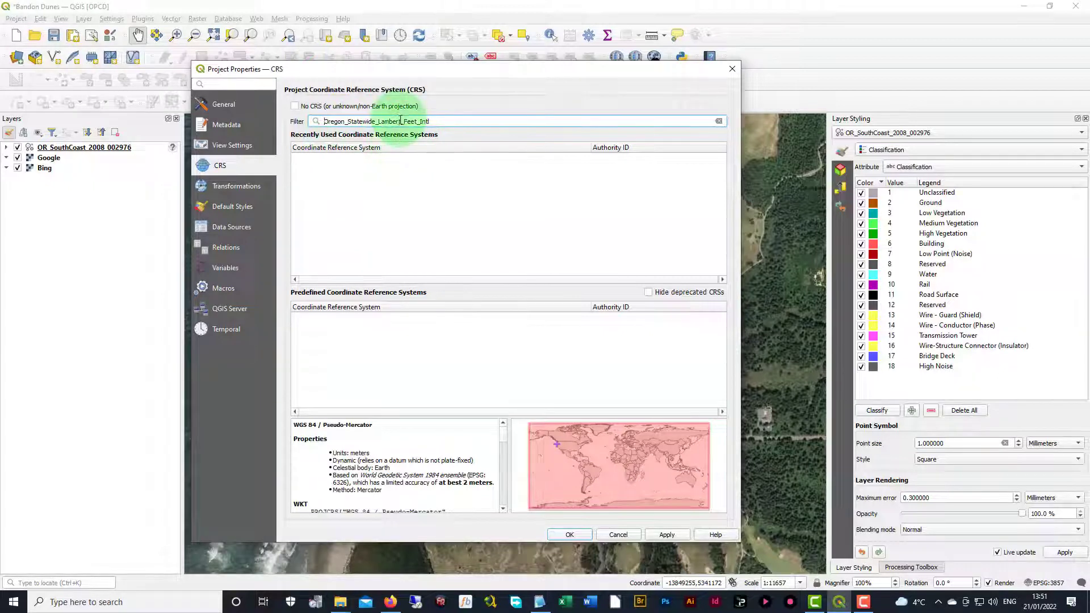
left_click_drag(403, 121, 473, 123)
key("BackSpace")
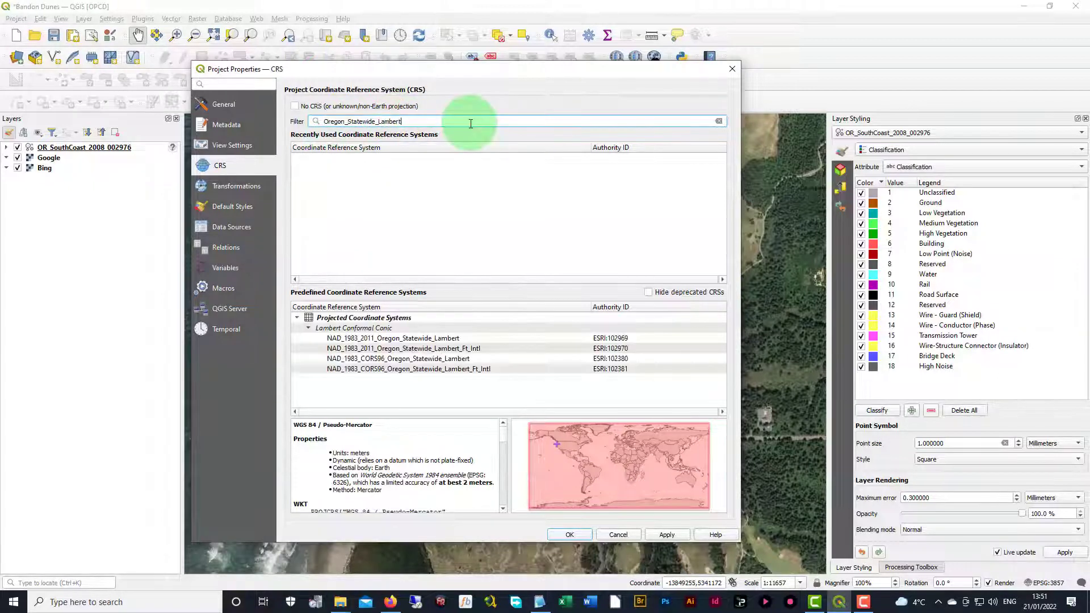
left_click(476, 350)
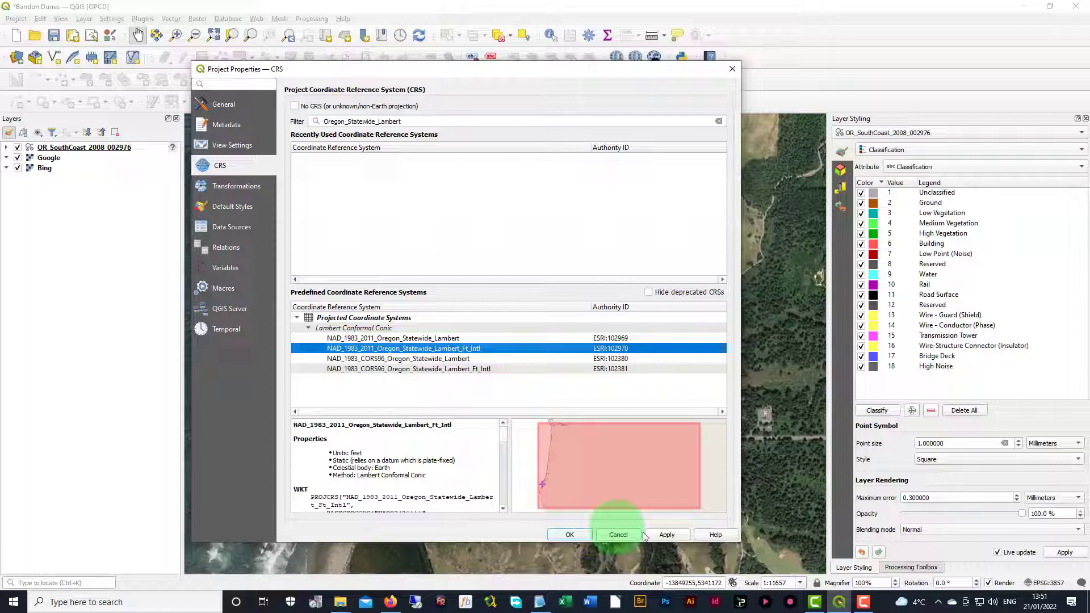
left_click(667, 535)
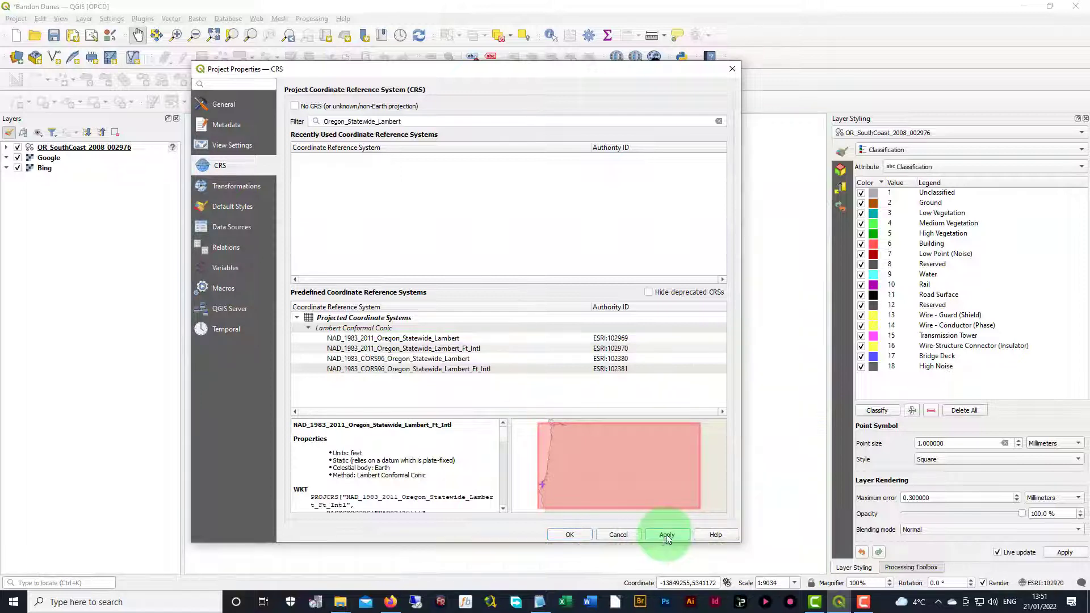
Close Project Properties and remove the OR_SouthCoast_2008_002976 layer, confirming the removal.
left_click(579, 535)
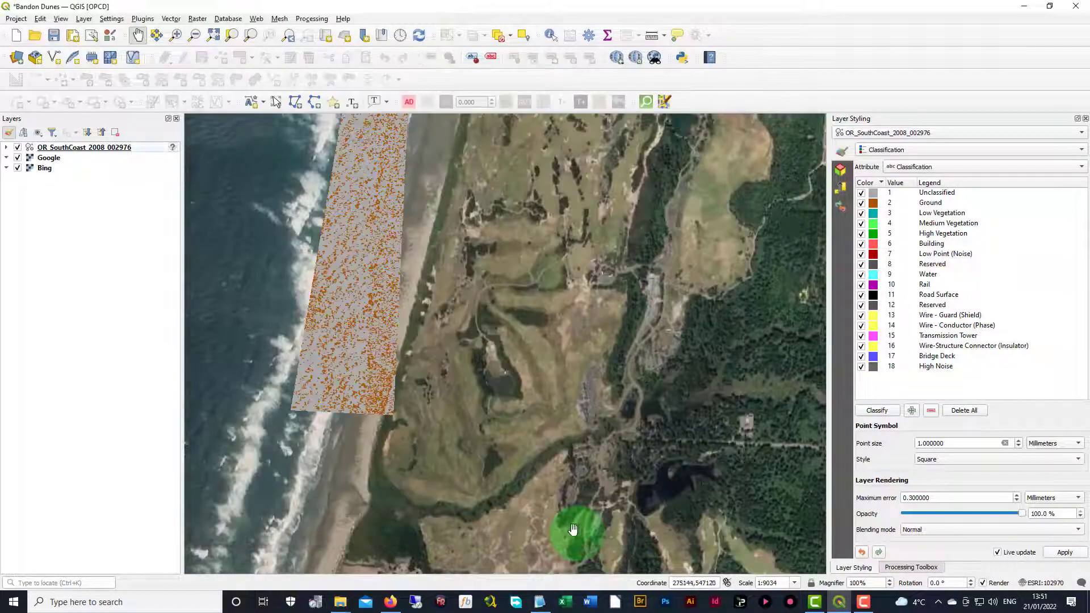
right_click(111, 147)
left_click(150, 218)
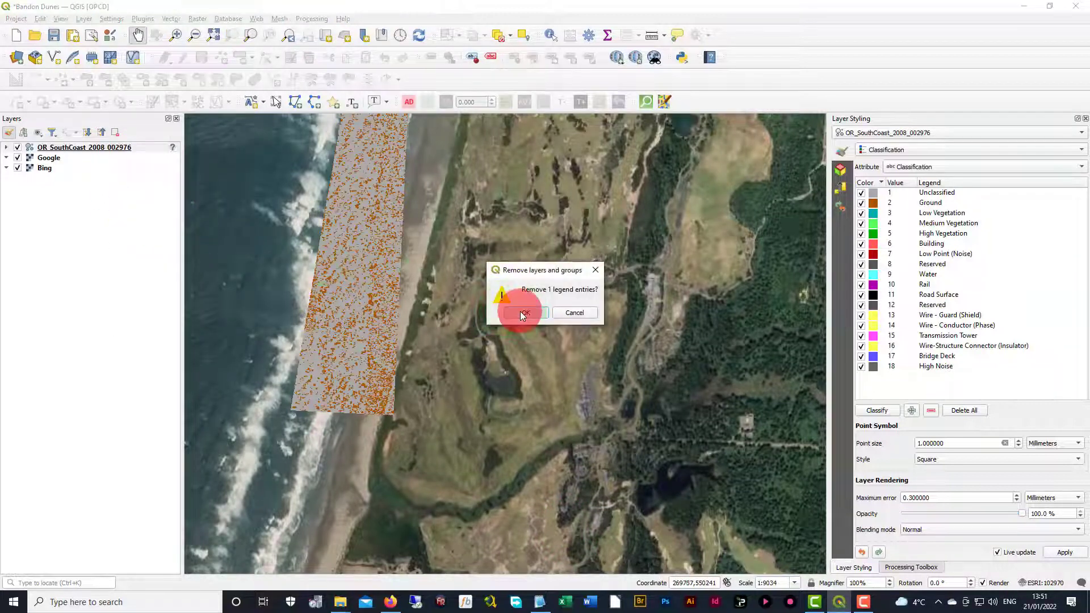
left_click(522, 313)
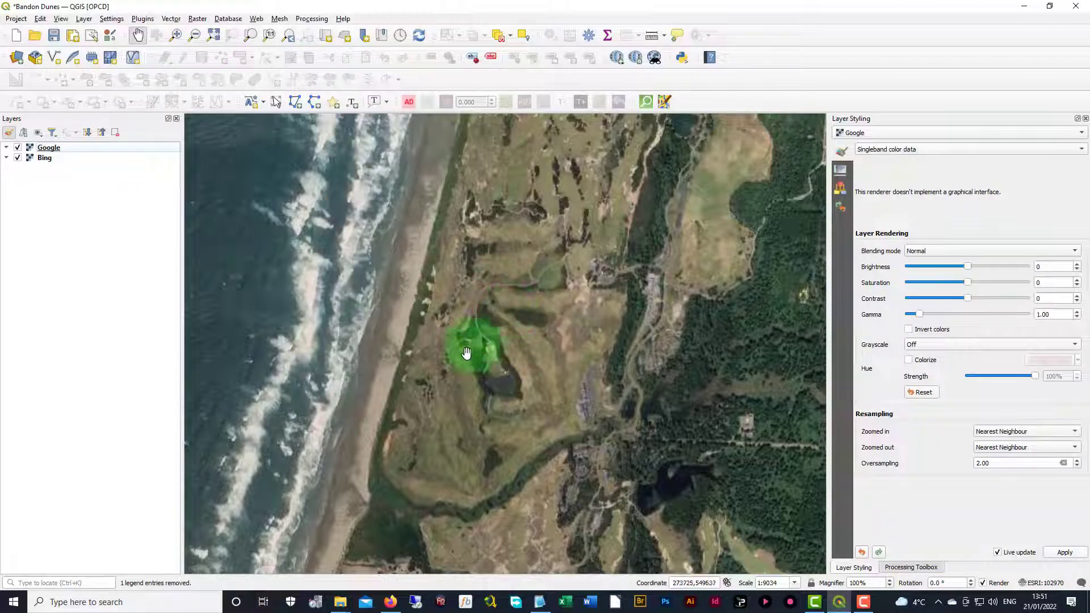
Delete the ept_OR_SouthCoast_2008_002976 folder from the LAZ folder and return to QGIS.
left_click(341, 603)
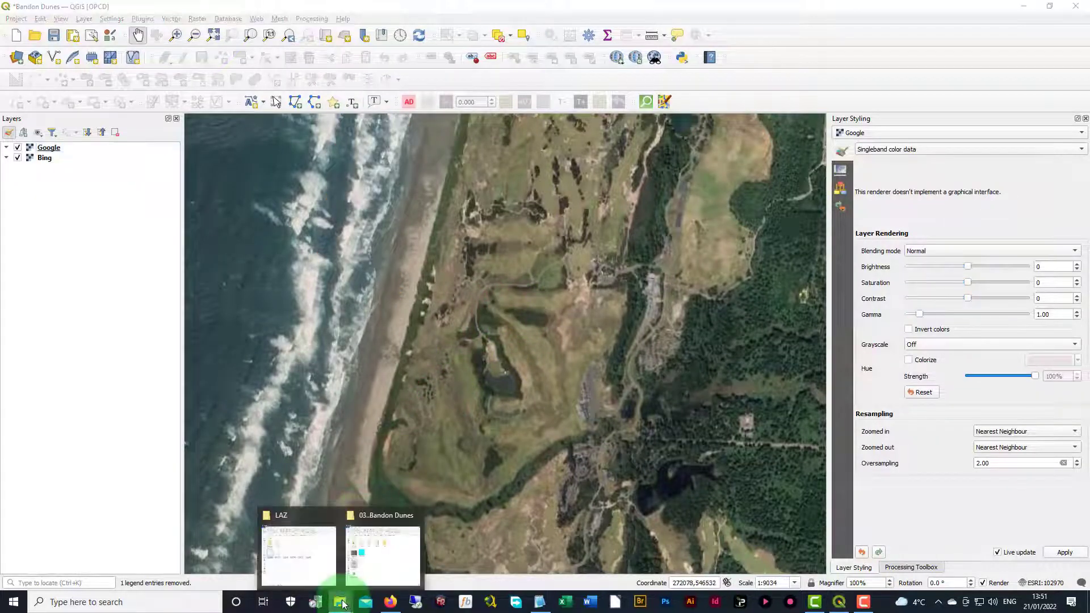
left_click(315, 568)
left_click(300, 306)
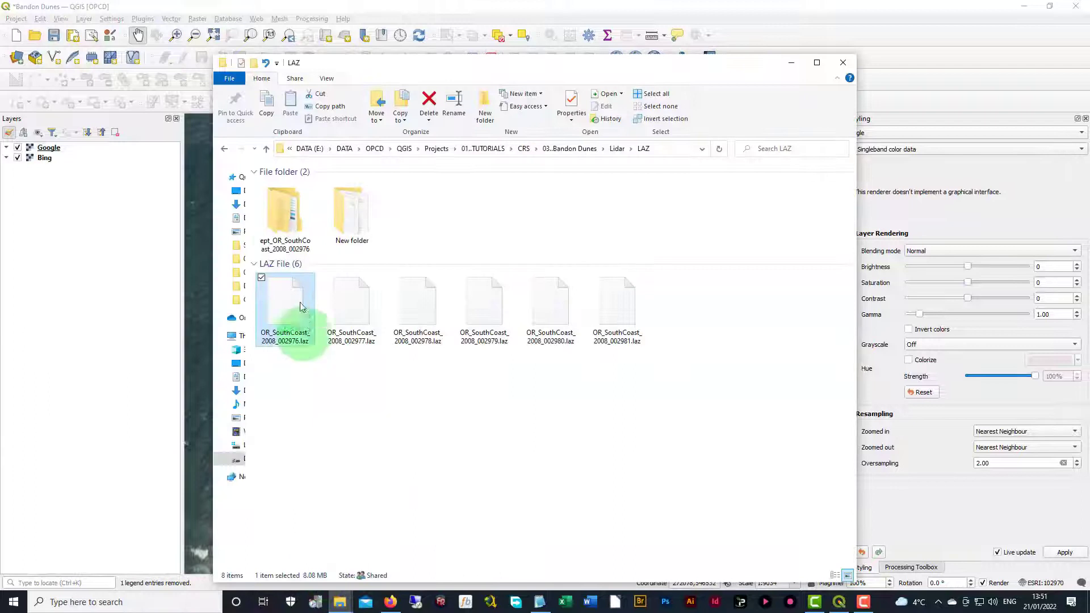
right_click(281, 210)
left_click(310, 546)
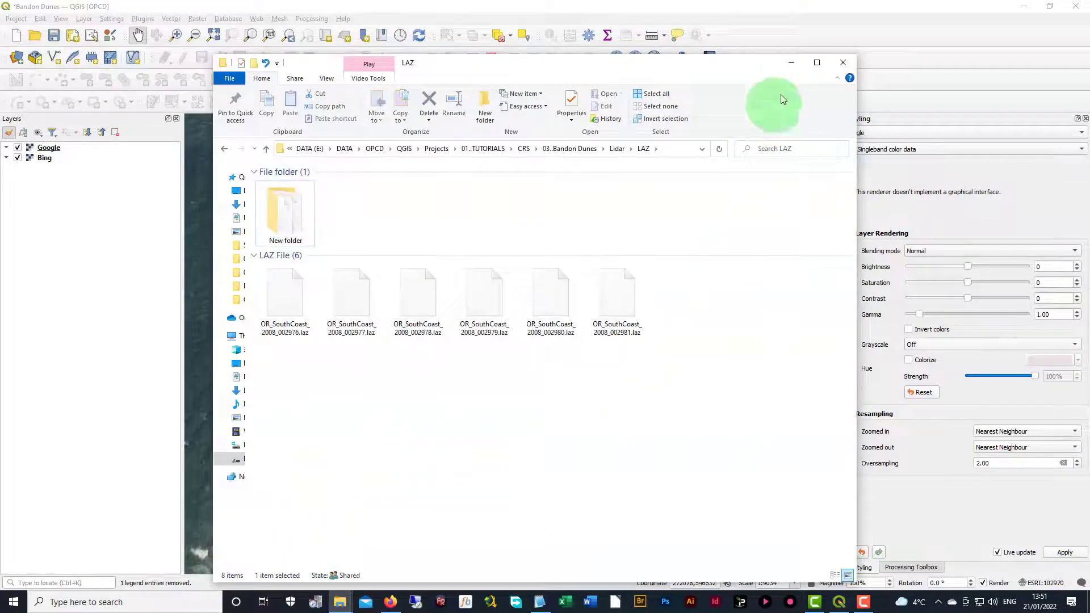
left_click(792, 62)
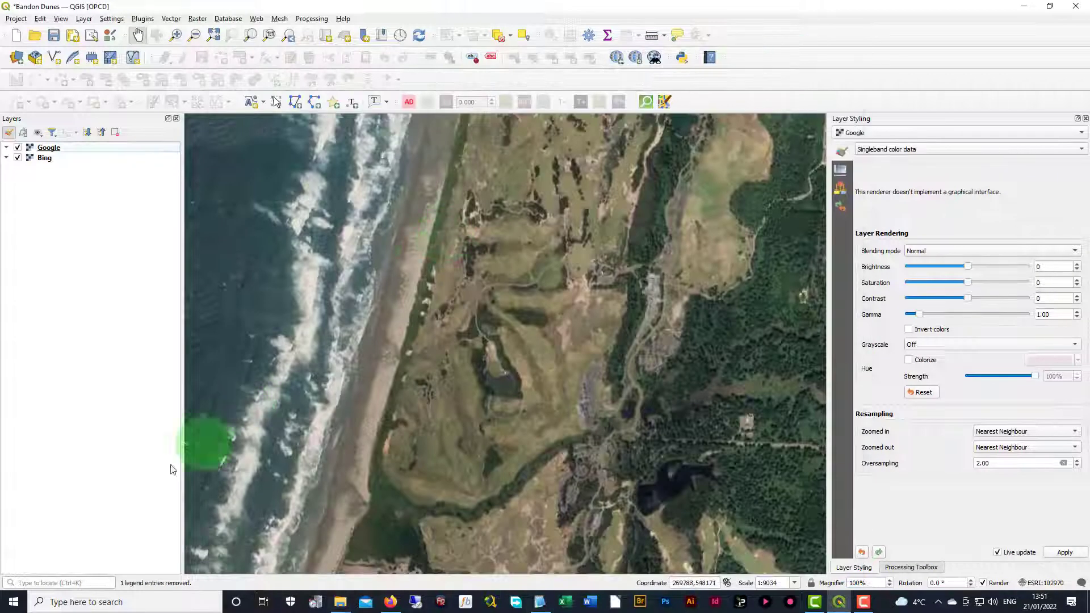